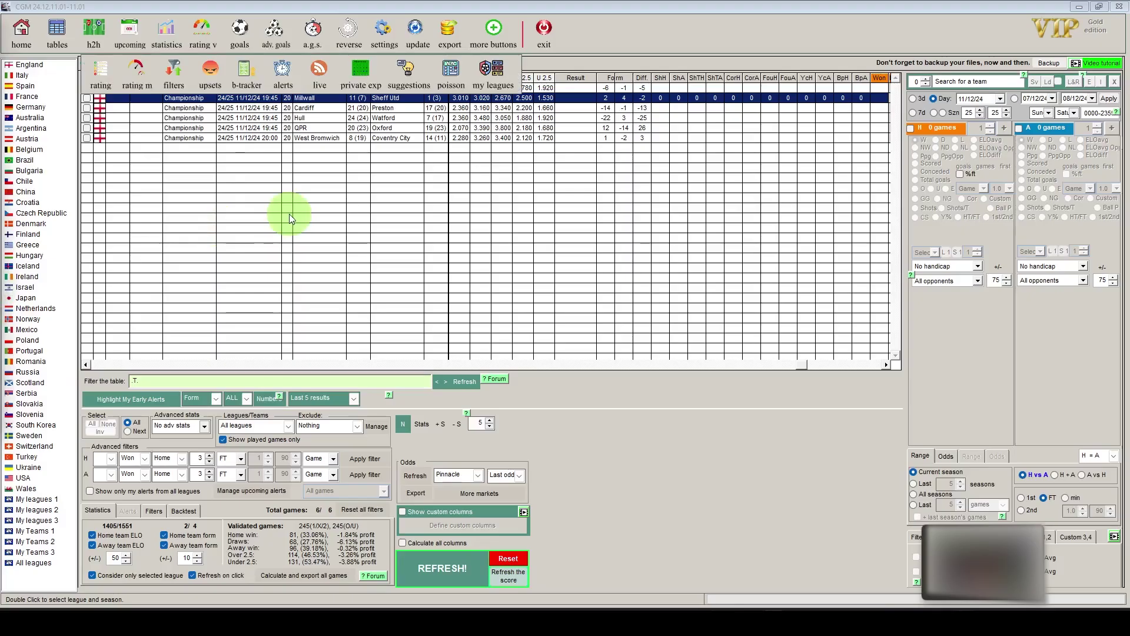
# Hide the extra row of buttons in CGMBet.
pyautogui.click(491, 36)
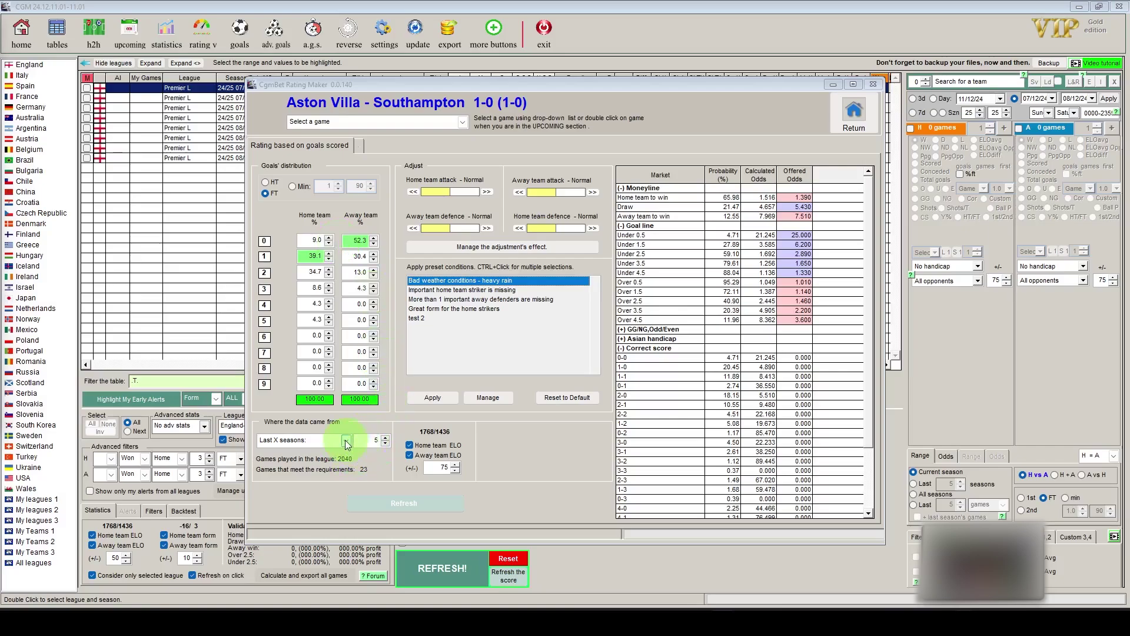
pyautogui.click(346, 442)
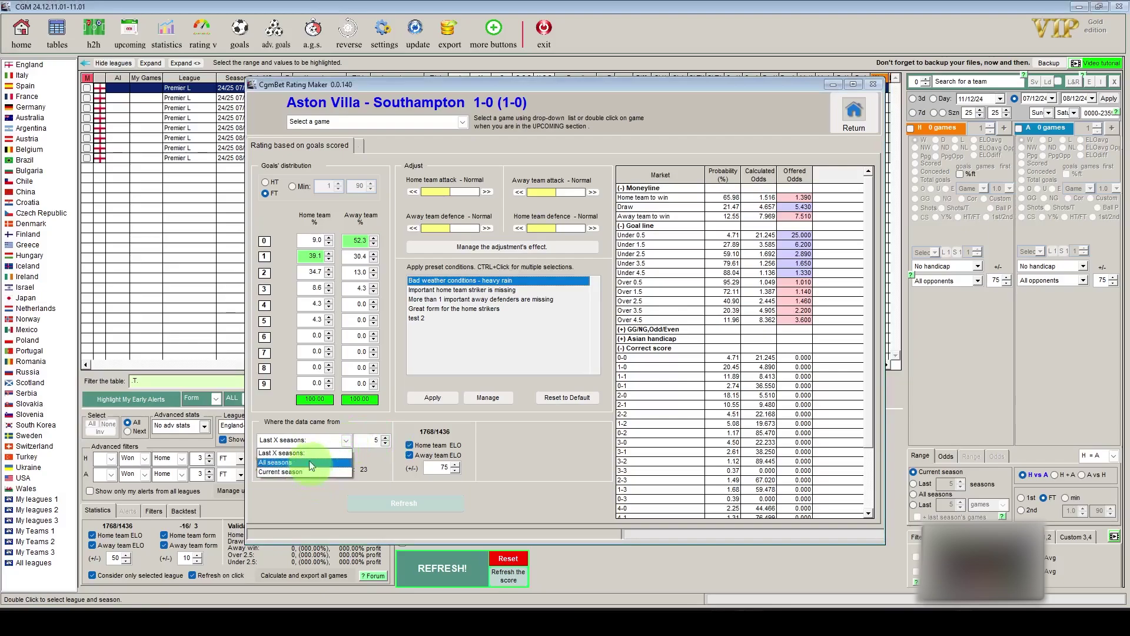
pyautogui.click(277, 405)
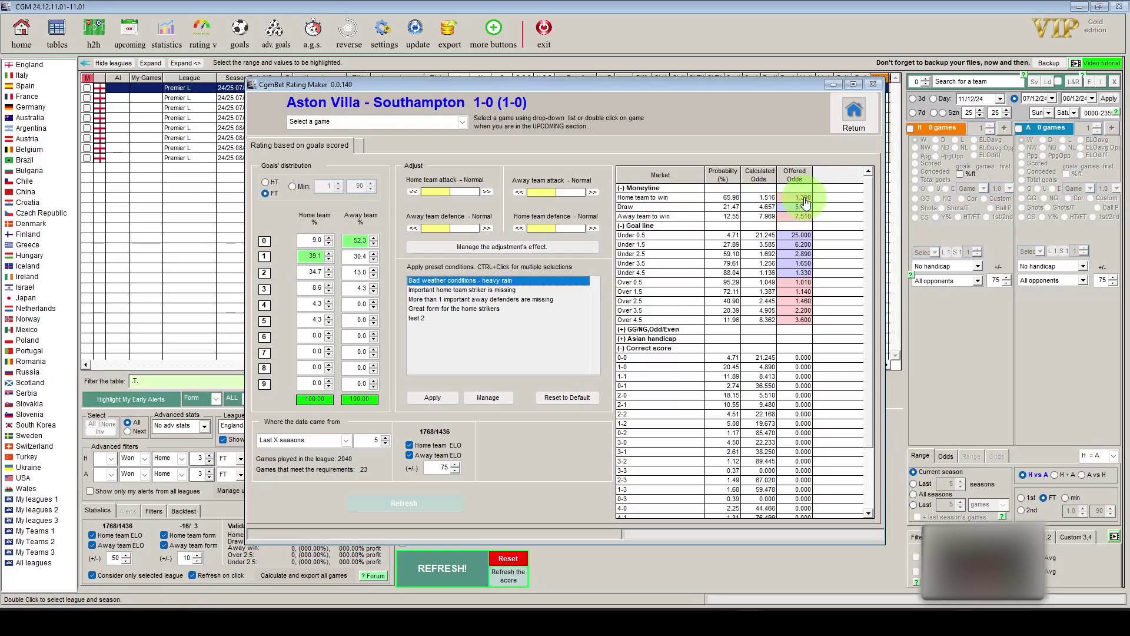
pyautogui.click(786, 255)
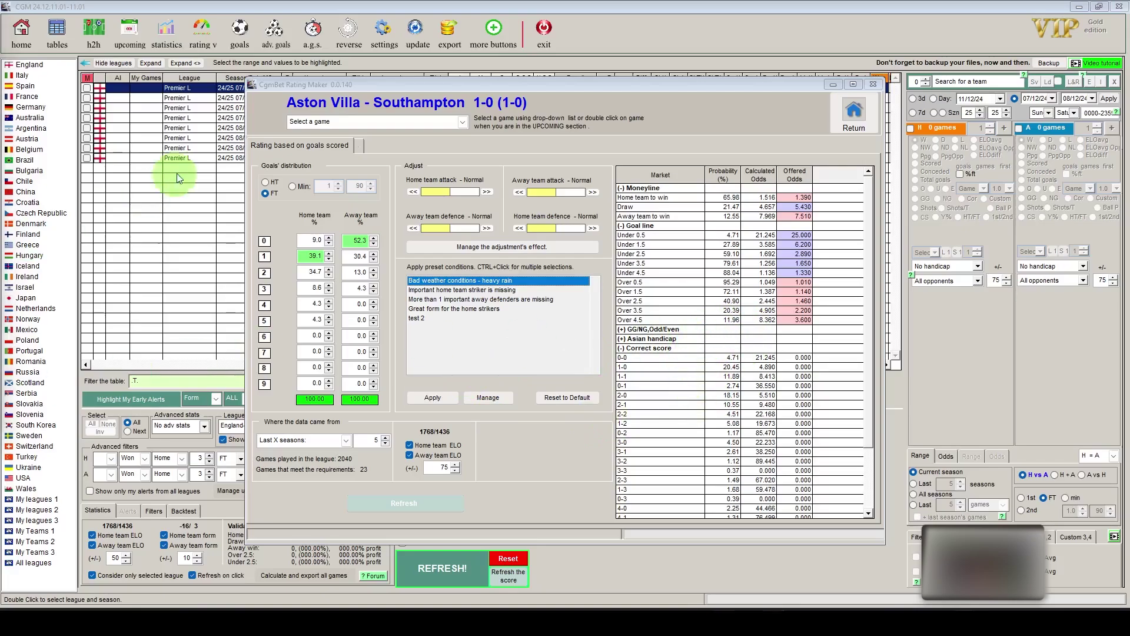
# Switch the Aston Villa – Southampton goal distribution from full-time to half-time (HT) goals.
pyautogui.click(275, 185)
pyautogui.click(274, 183)
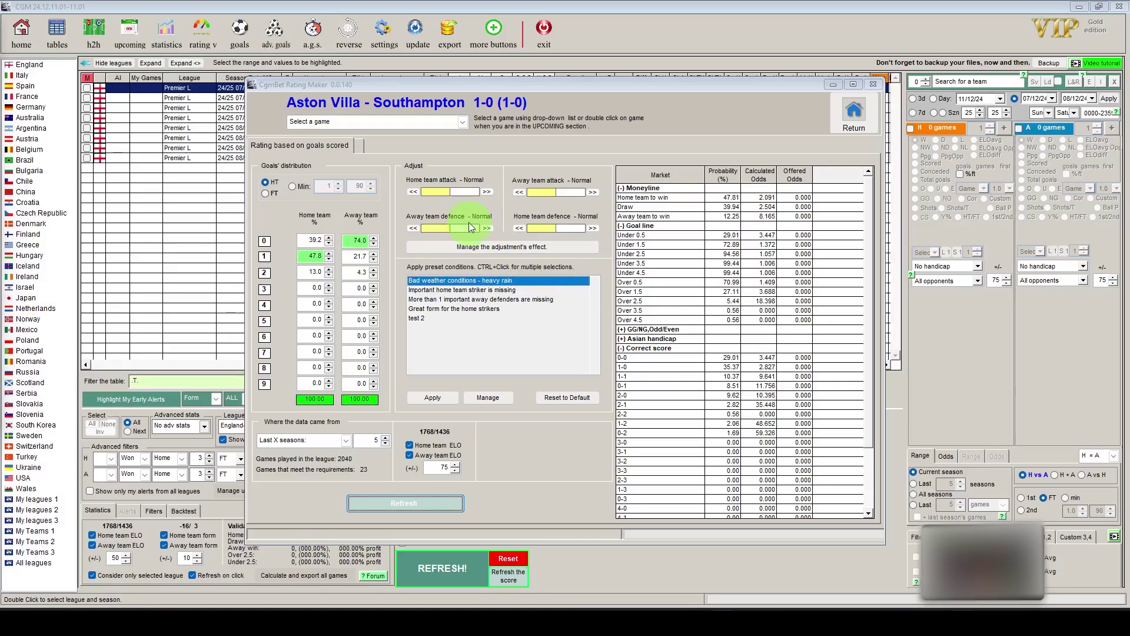
# Lower the home team's attack by 10% and its defence by 15%.
pyautogui.click(414, 193)
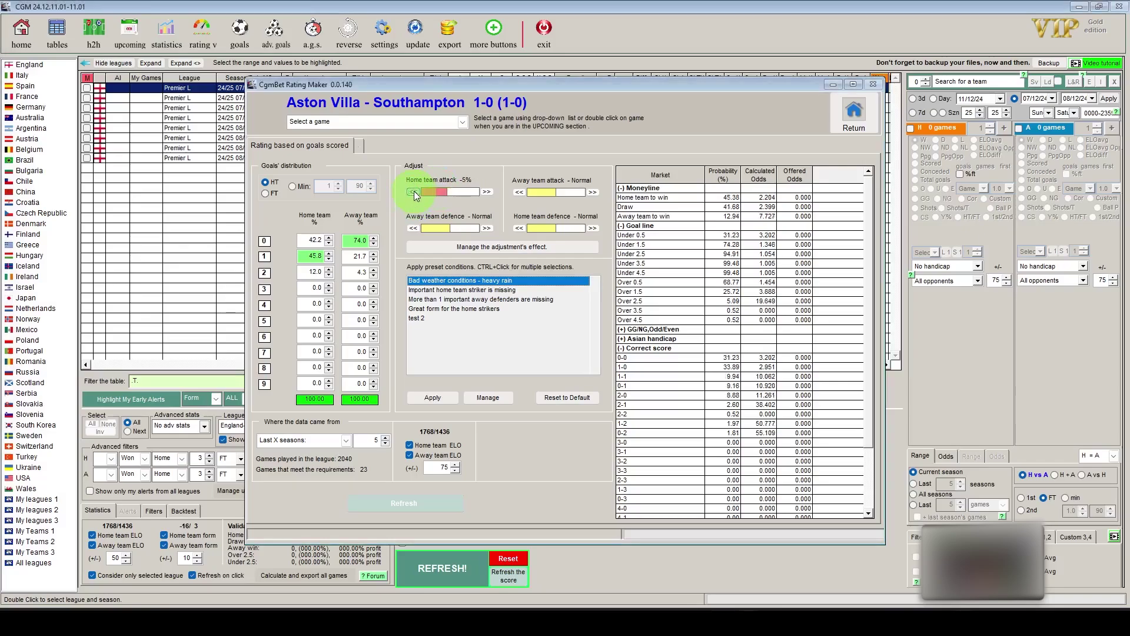
pyautogui.click(518, 228)
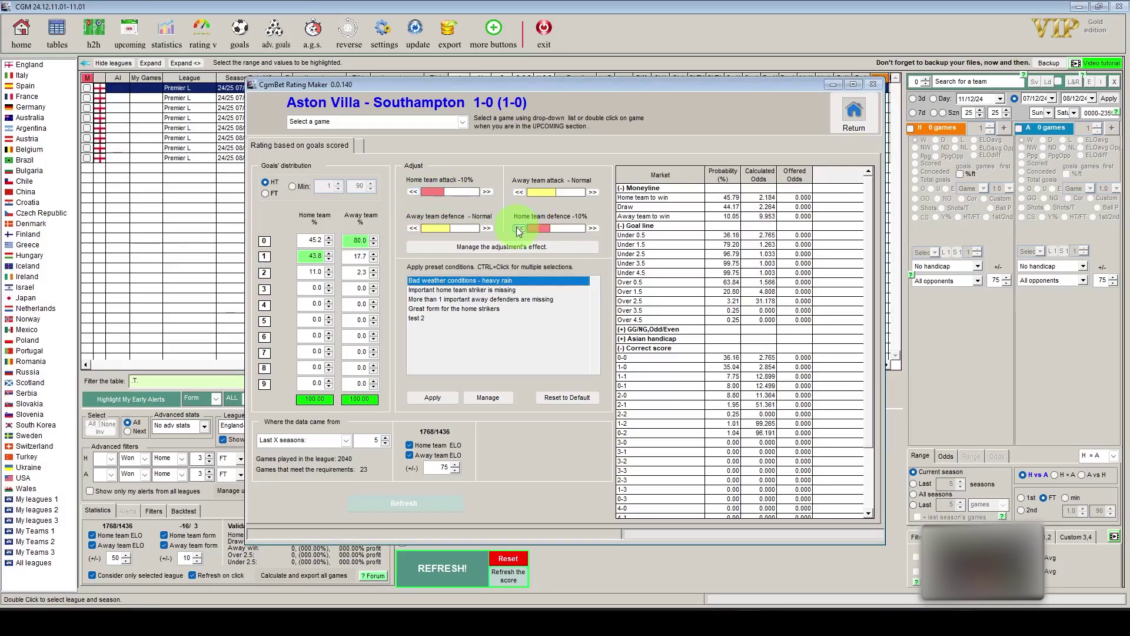
pyautogui.click(519, 228)
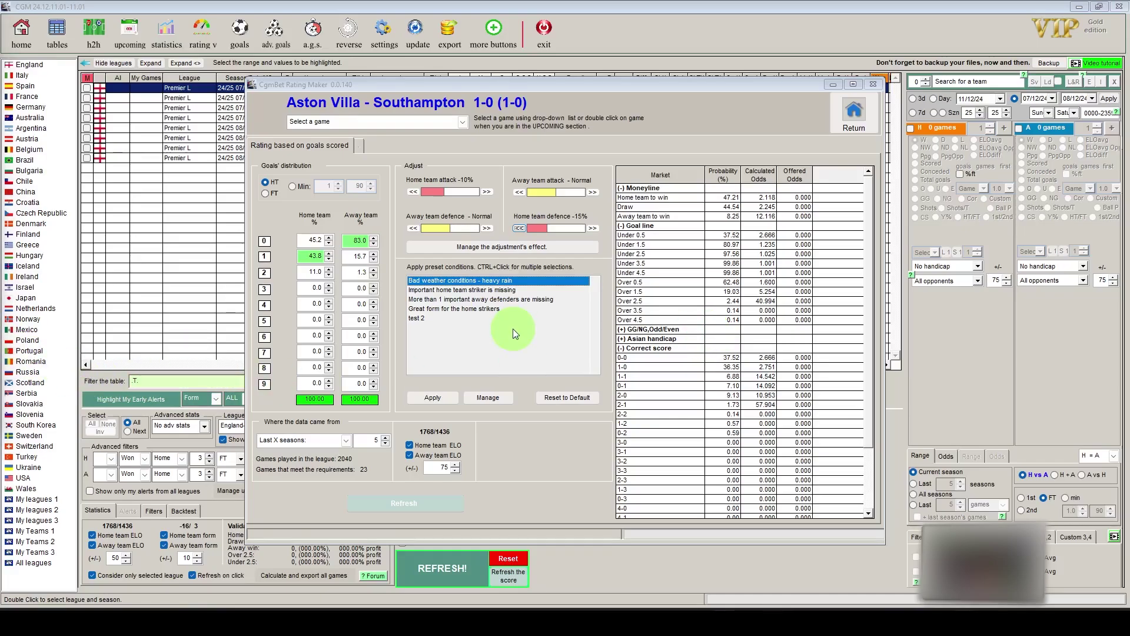
pyautogui.click(495, 402)
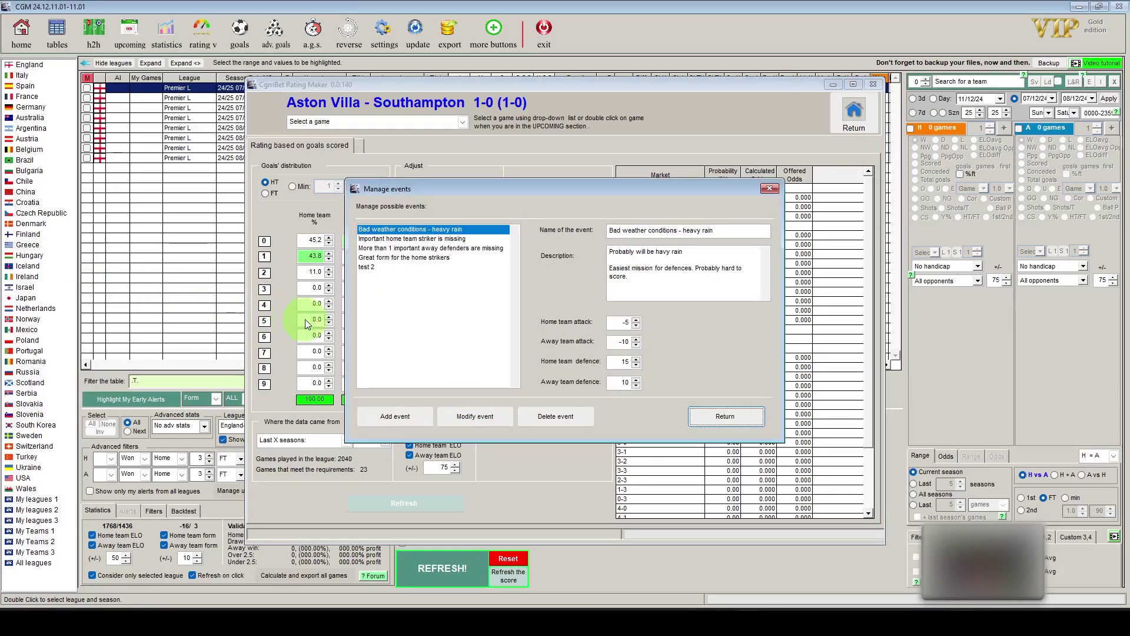
pyautogui.click(638, 345)
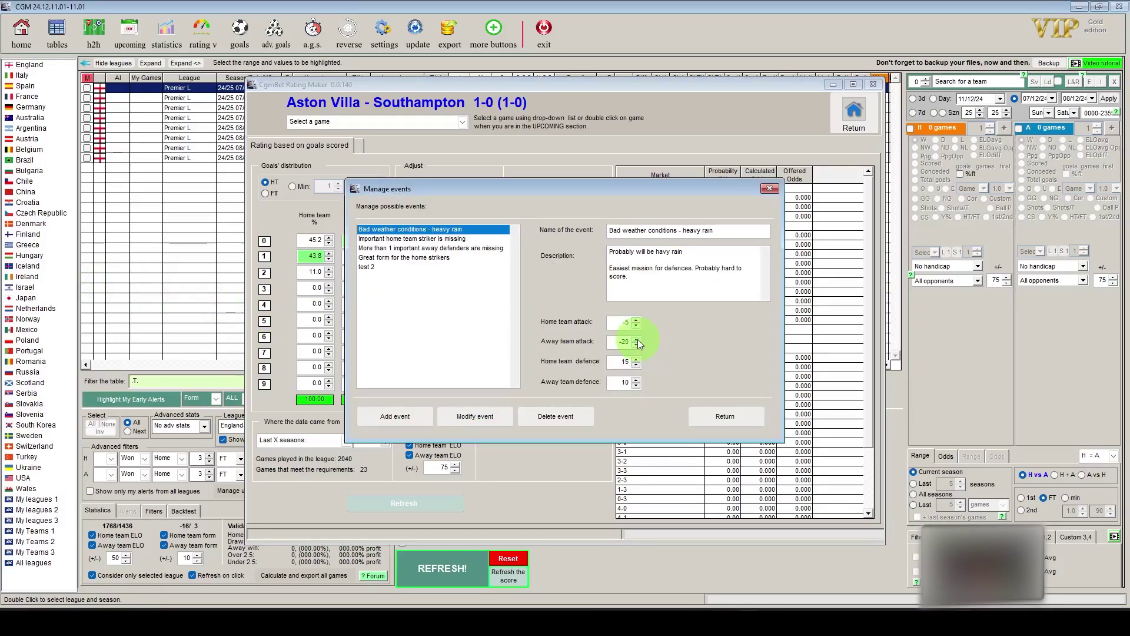
pyautogui.click(715, 417)
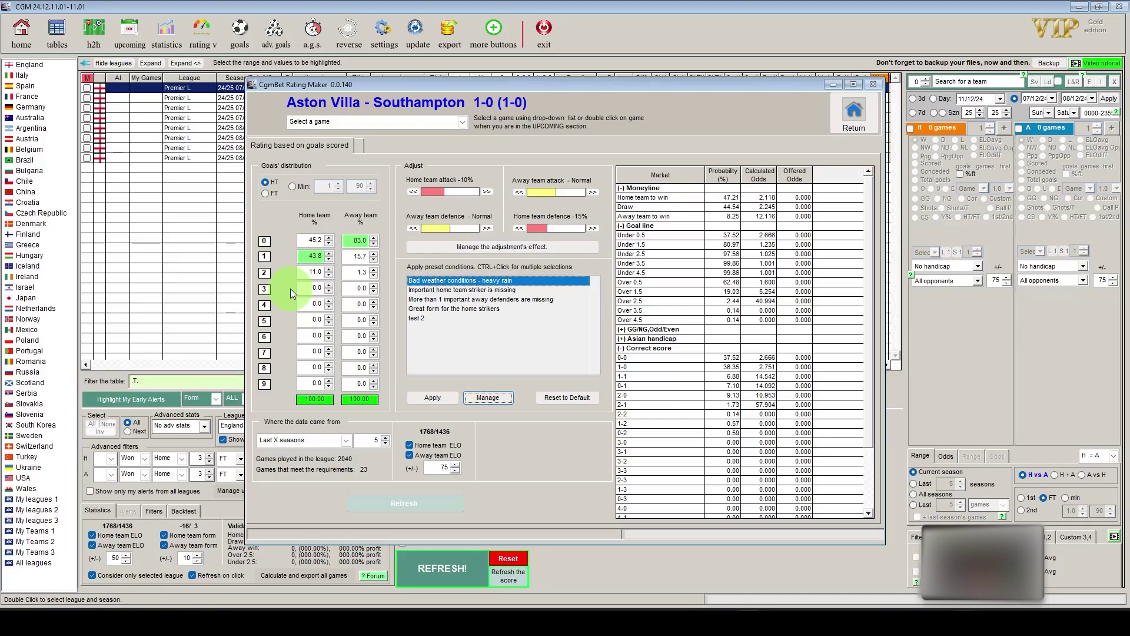
# Set the home team's 1-goal share to 30.0% and 6, 7 and 9 goals to 4% each.
pyautogui.click(314, 256)
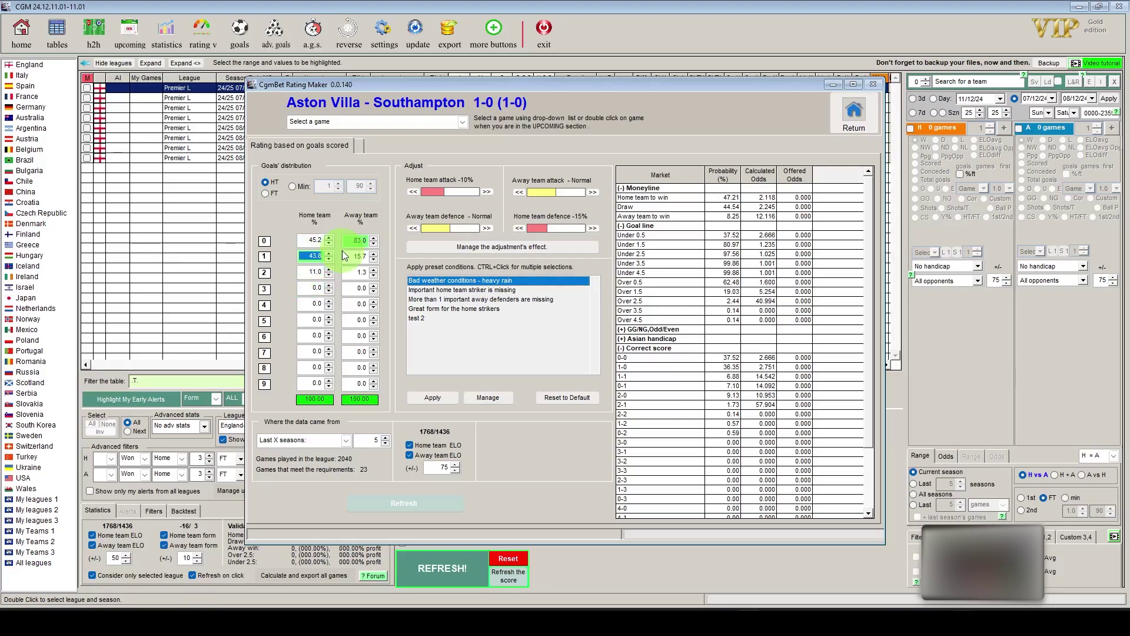
pyautogui.write('30.')
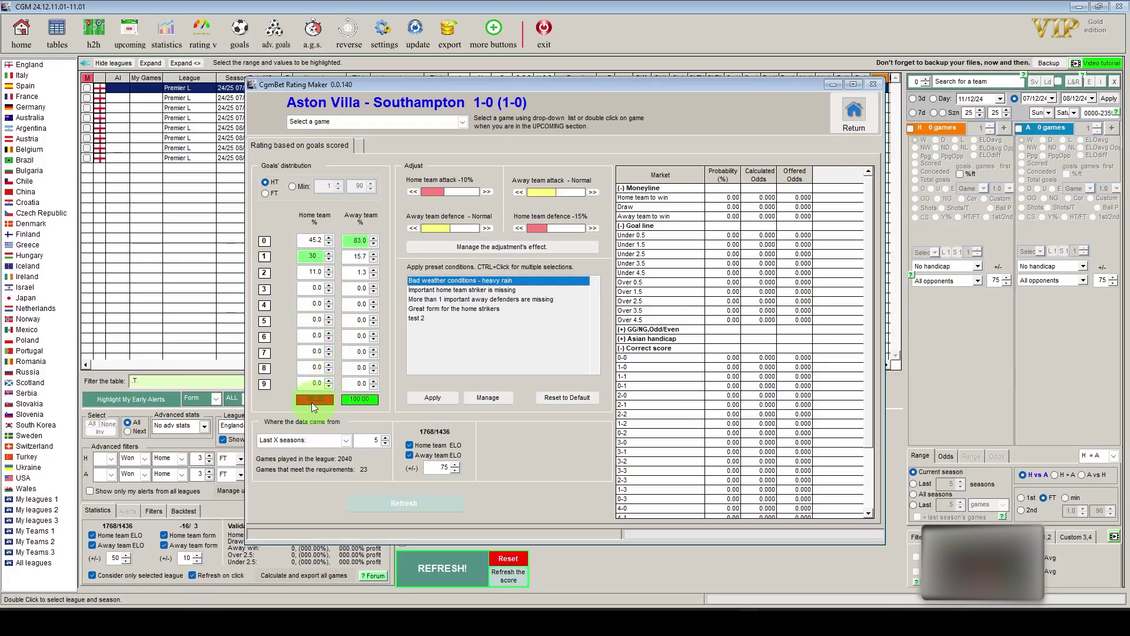
pyautogui.click(312, 335)
pyautogui.write('4')
pyautogui.press('Tab')
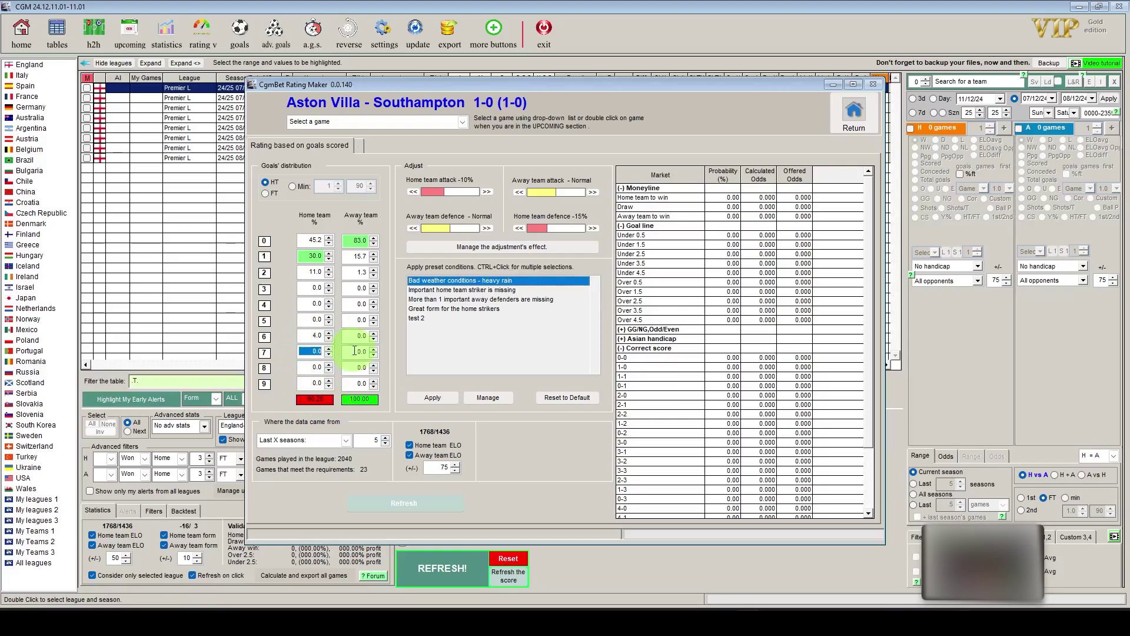
pyautogui.write('4')
pyautogui.press('Tab')
pyautogui.press('Tab')
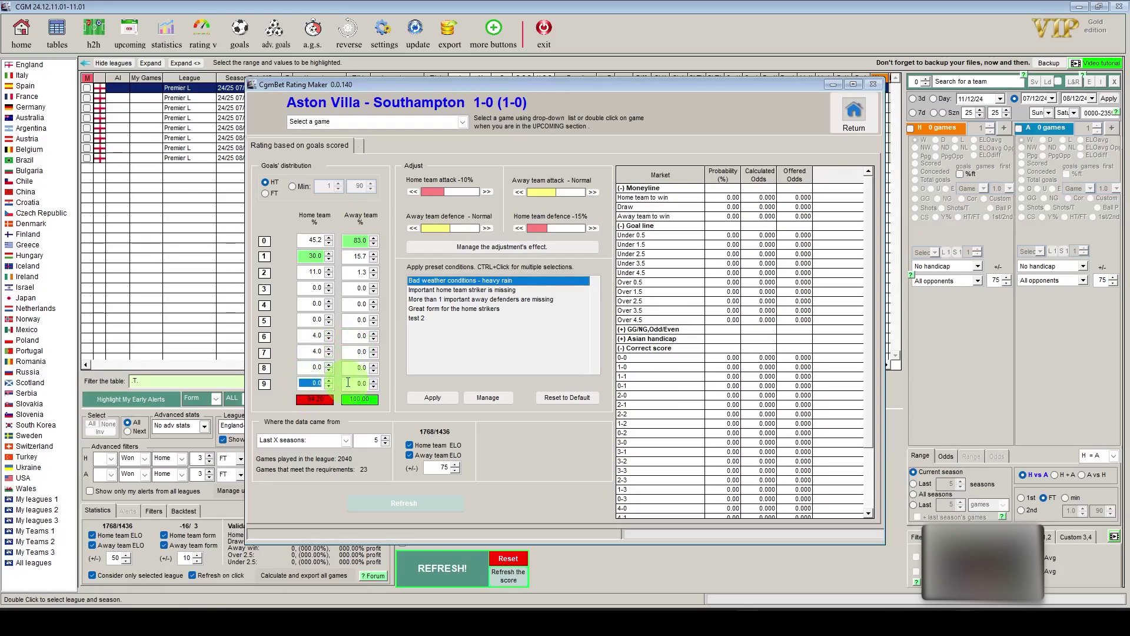
pyautogui.write('4')
pyautogui.click(349, 364)
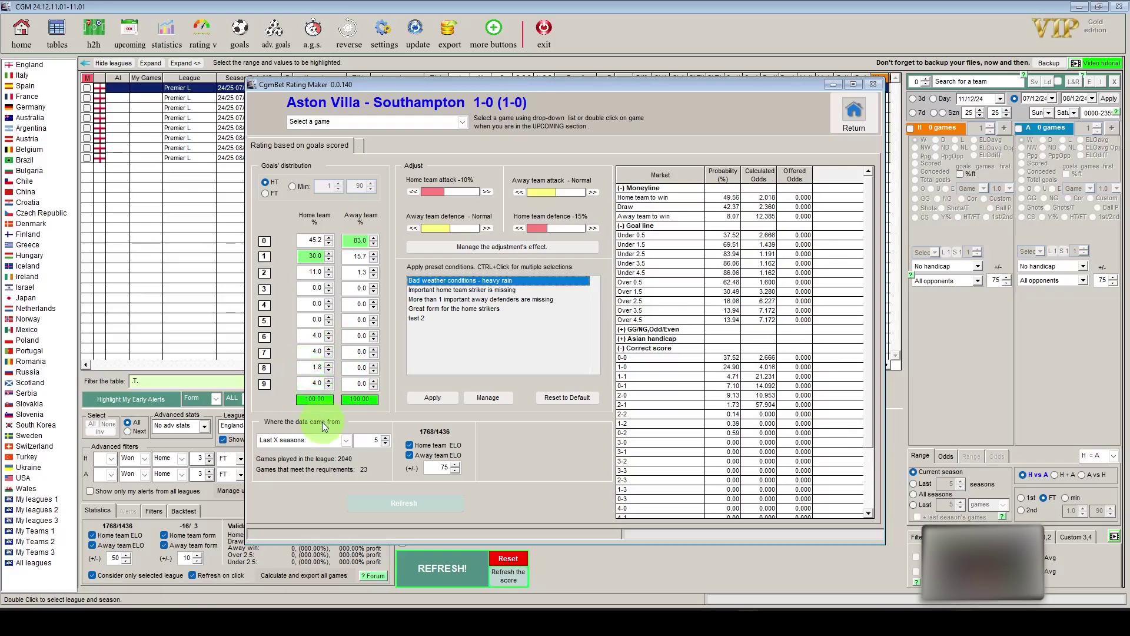
# Scroll through the Market table to bring up Napoli – Lazio.
pyautogui.scroll(-10, 653, 359)
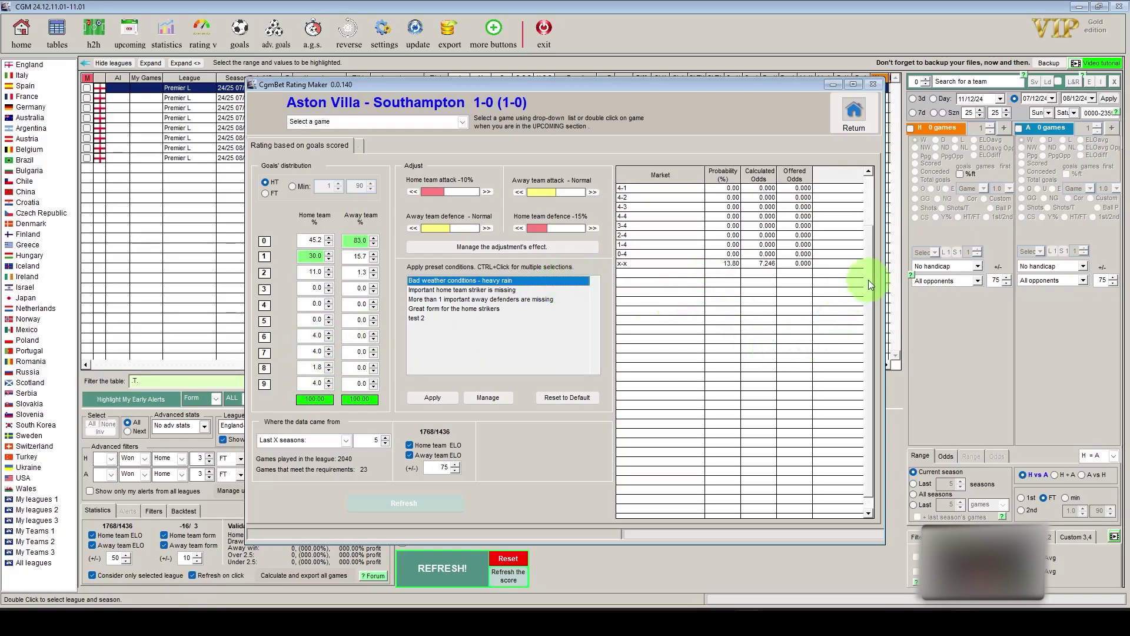
pyautogui.moveTo(867, 280); pyautogui.dragTo(867, 209)
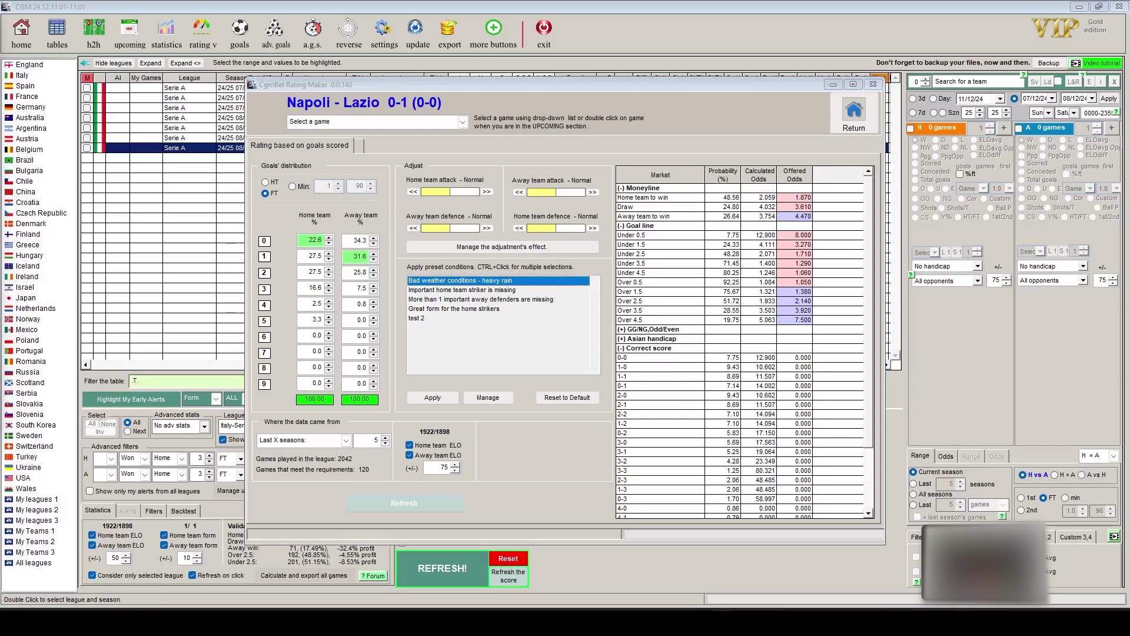
# Cut the Last X seasons range from 5 to 2 and refresh the Napoli – Lazio ratings.
pyautogui.click(387, 443)
pyautogui.click(386, 443)
pyautogui.click(387, 442)
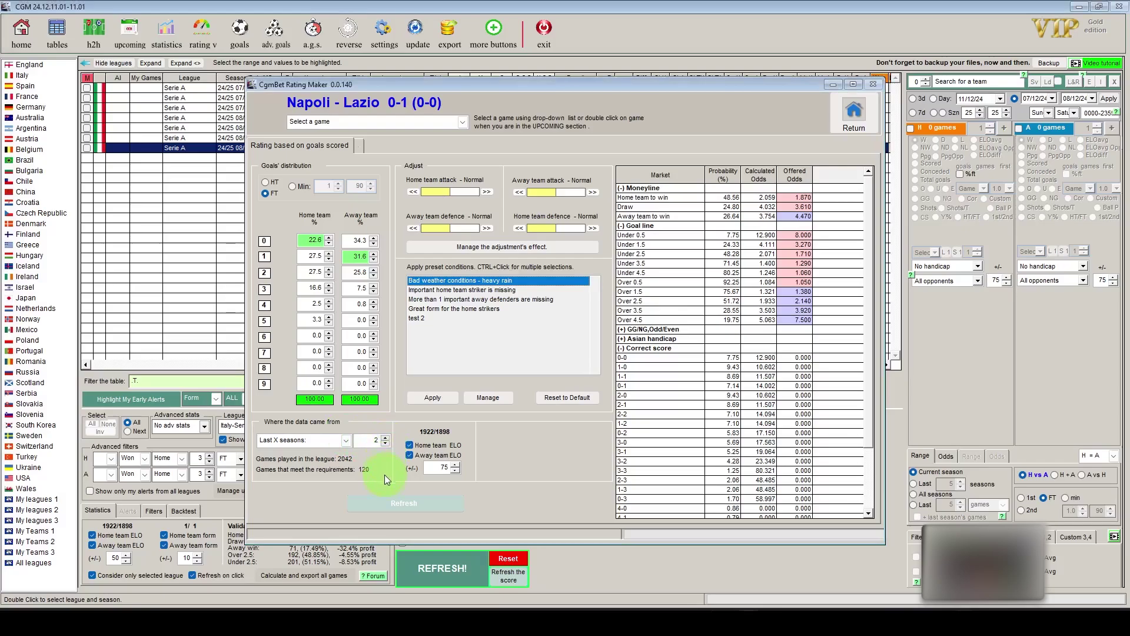
pyautogui.click(387, 504)
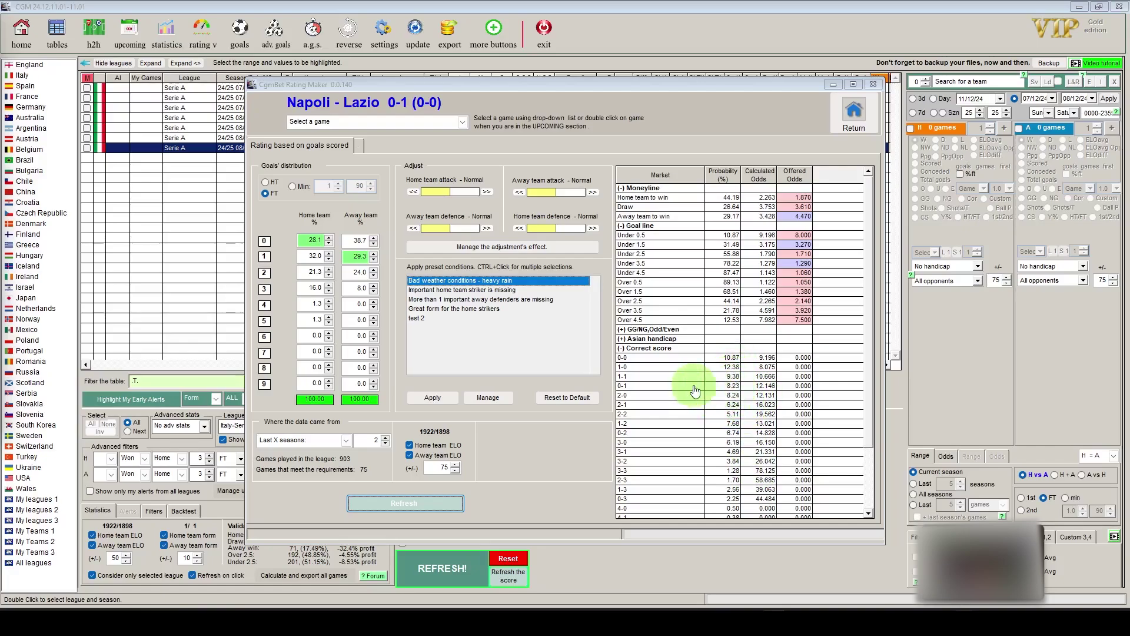
# Highlight the 1-0 to 2-0 correct-score probability cells.
pyautogui.moveTo(703, 393); pyautogui.dragTo(714, 368)
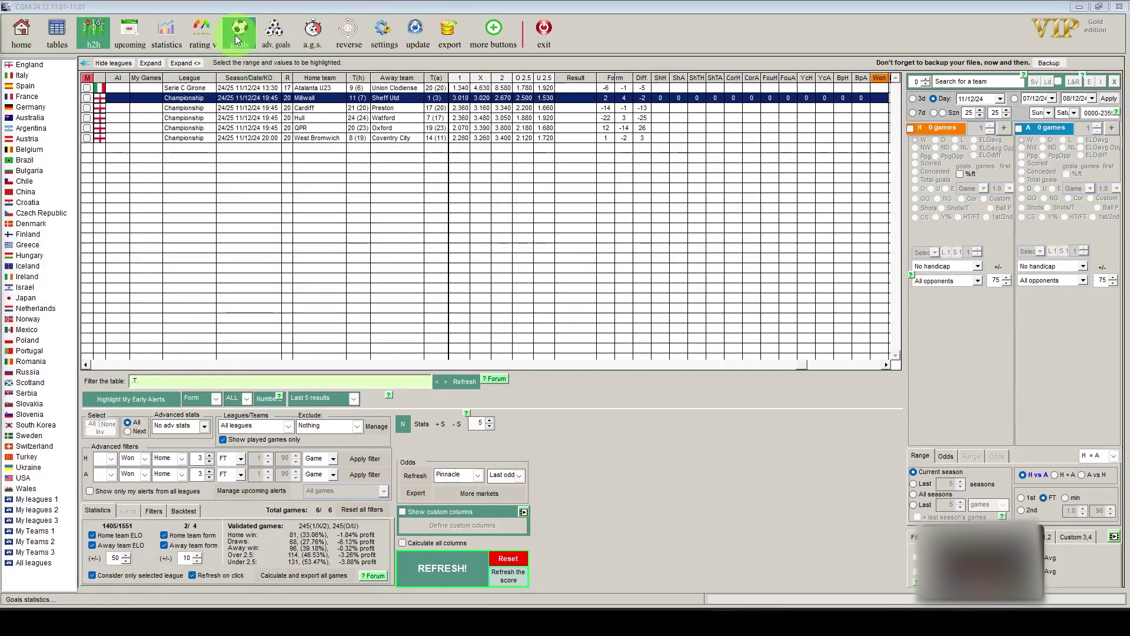
# Open the Goals analyser for the Millwall – Sheff Utd fixture.
pyautogui.doubleClick(320, 96)
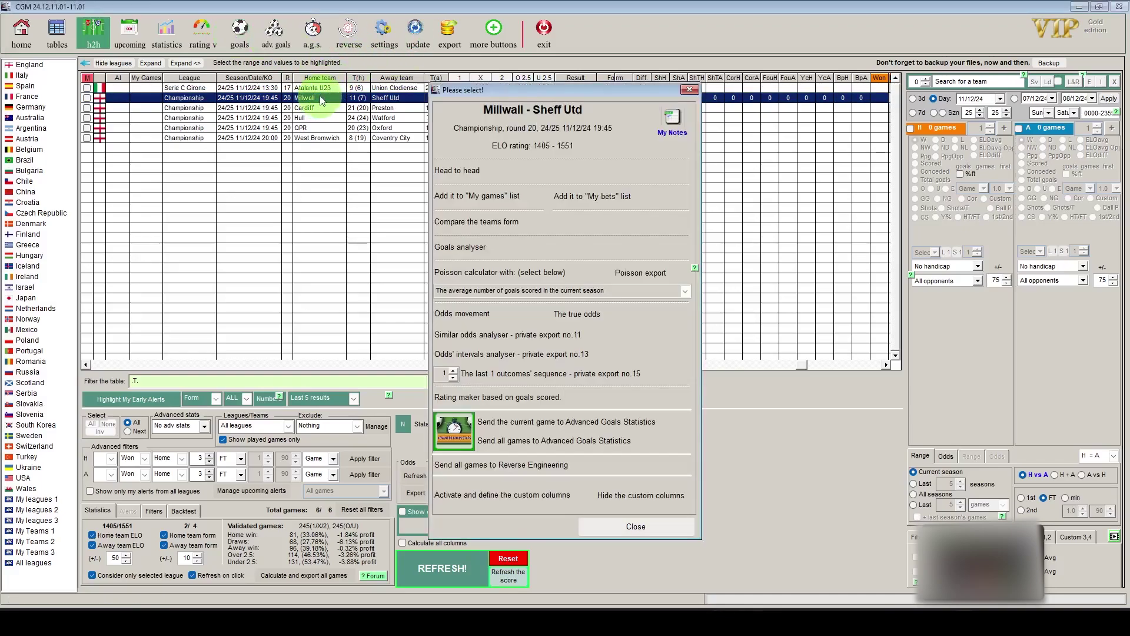
pyautogui.click(469, 247)
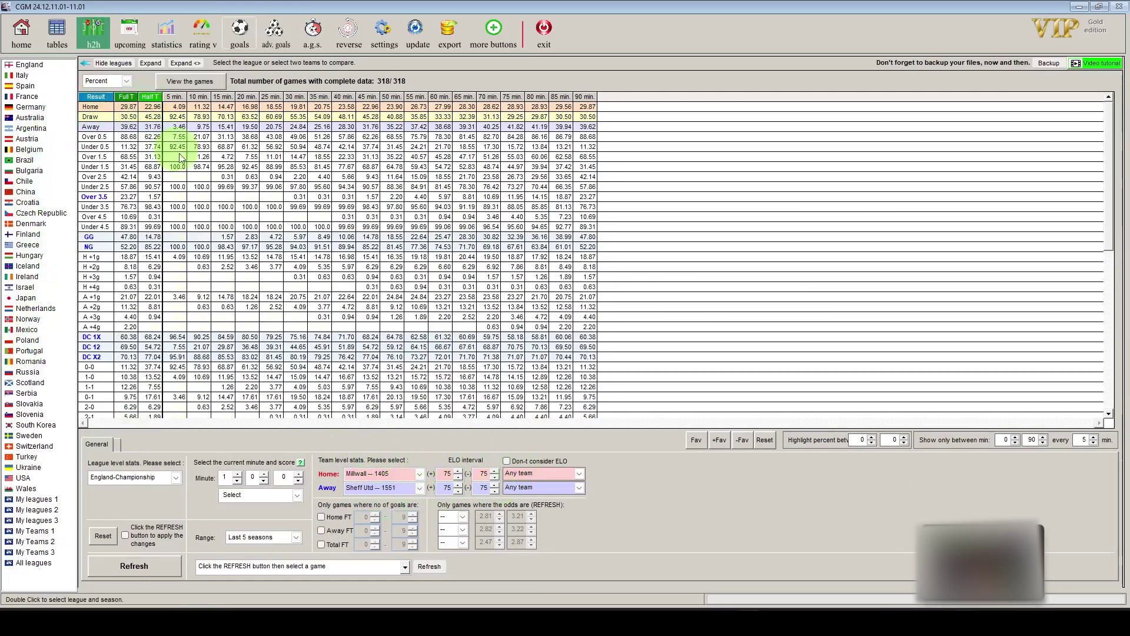
pyautogui.click(128, 82)
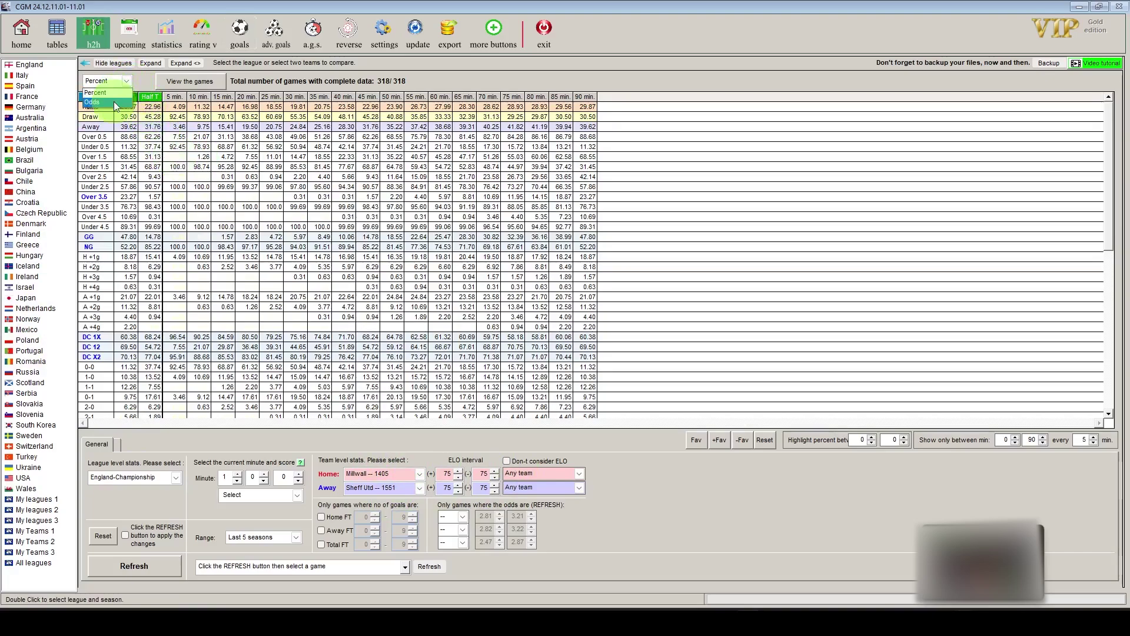
pyautogui.click(115, 102)
pyautogui.click(106, 81)
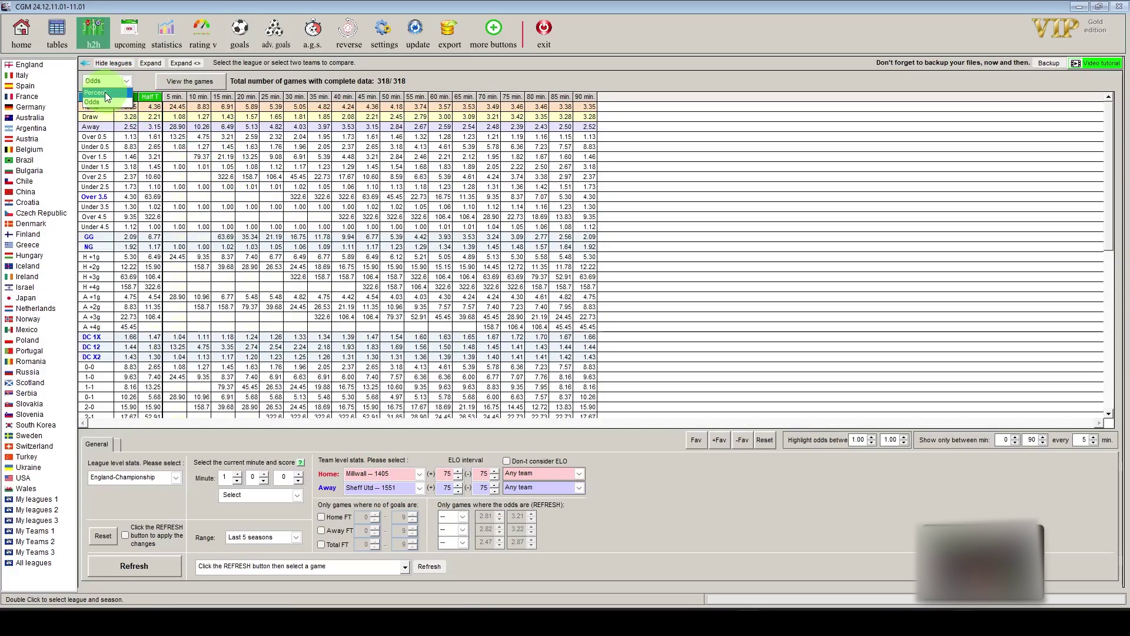
pyautogui.click(105, 93)
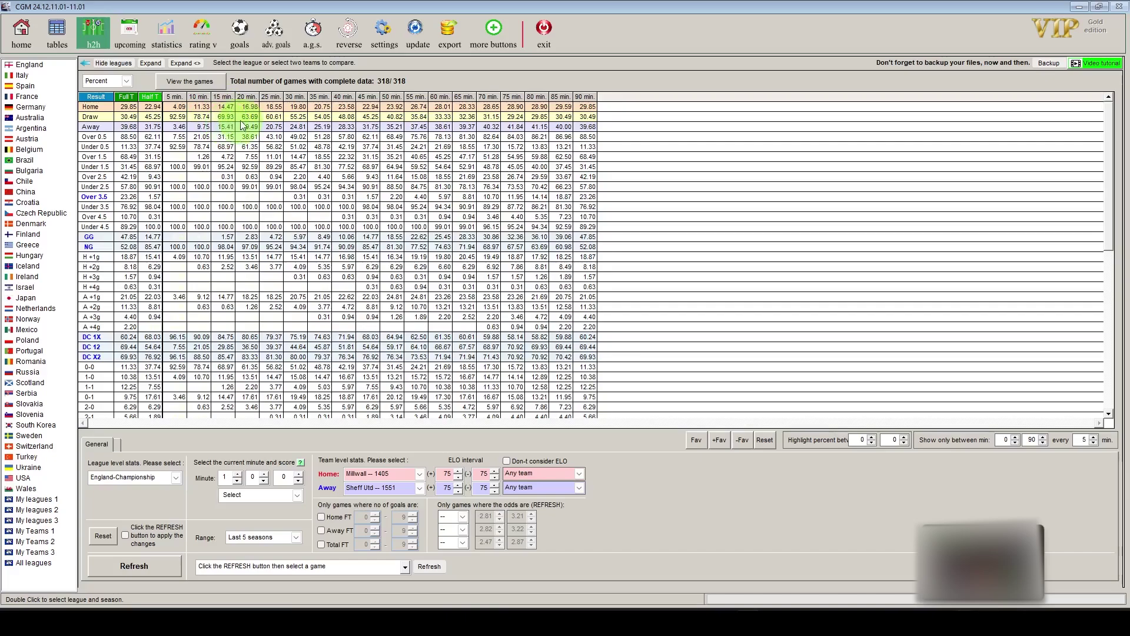
pyautogui.click(126, 81)
pyautogui.click(116, 102)
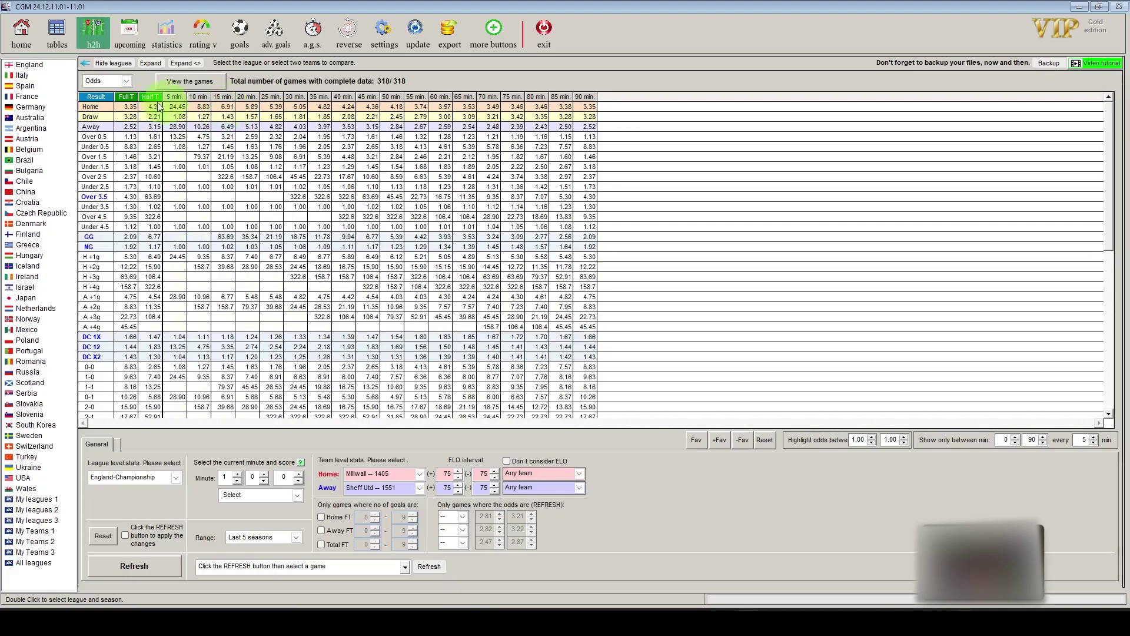
pyautogui.click(126, 80)
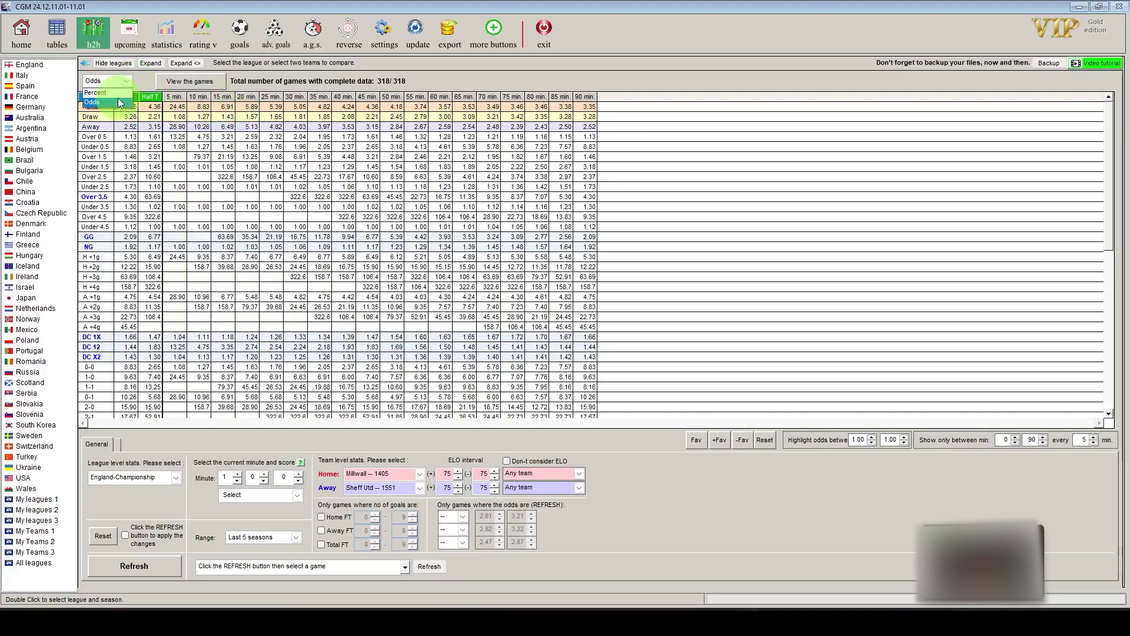
pyautogui.click(118, 98)
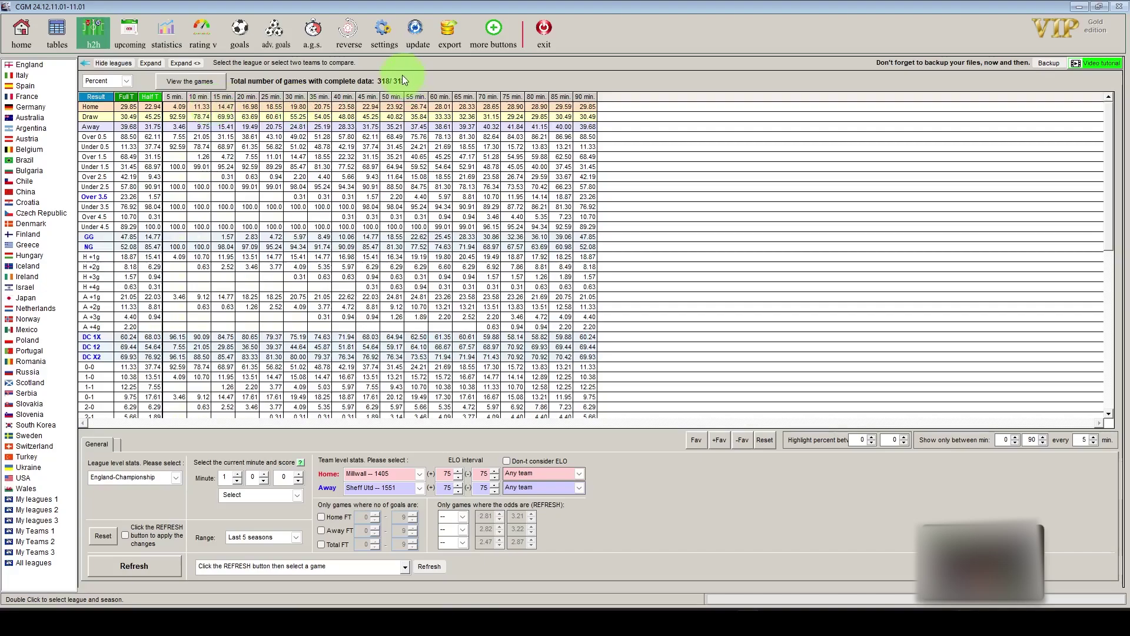
# Review the games behind the statistics, then widen the minute interval to 35 minutes.
pyautogui.click(200, 82)
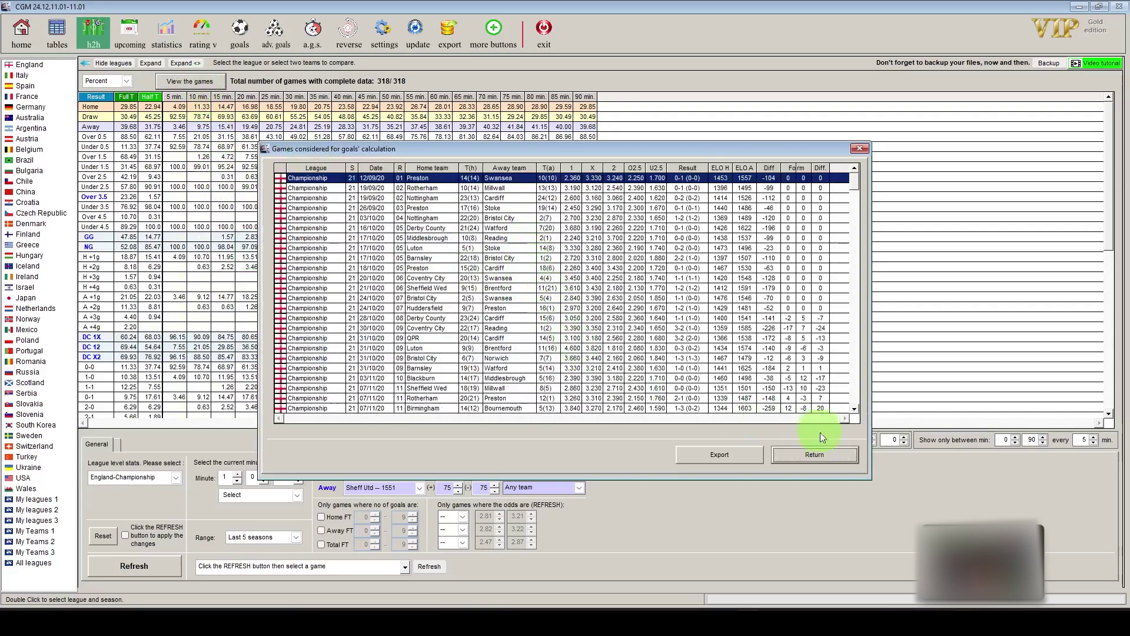
pyautogui.click(818, 457)
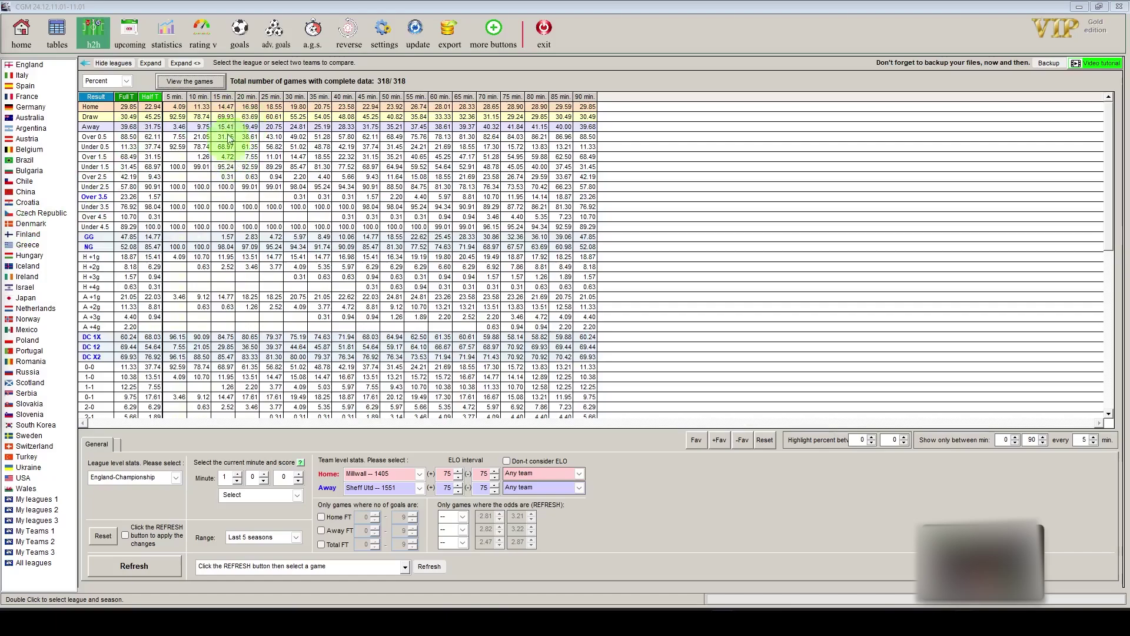
pyautogui.click(1097, 438)
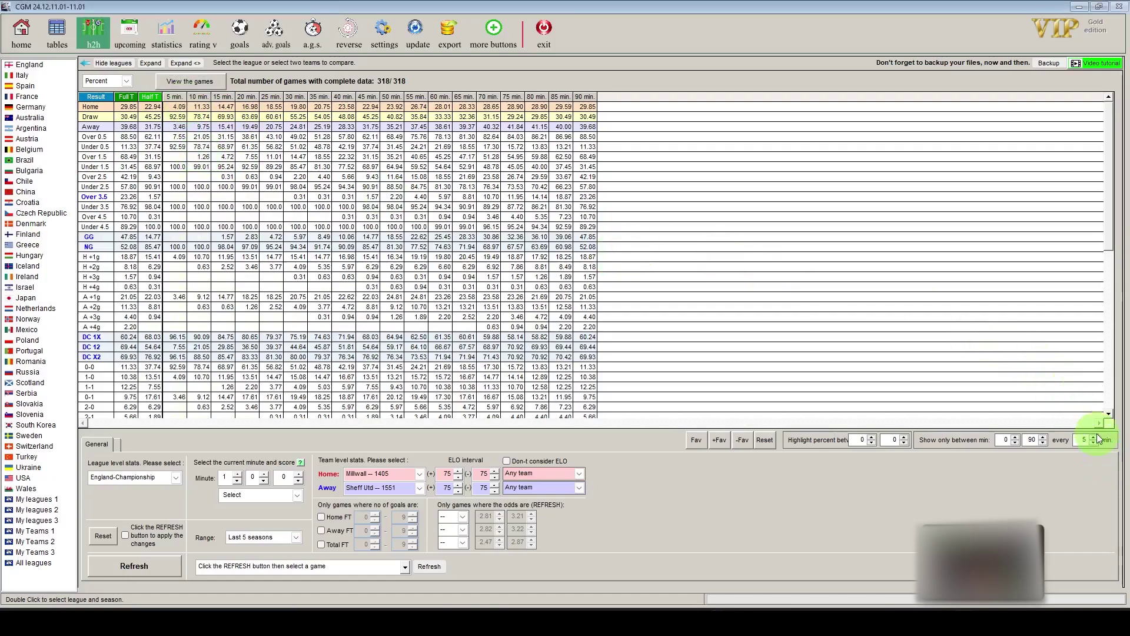
pyautogui.click(1096, 437)
pyautogui.click(1096, 437)
pyautogui.click(1097, 437)
# Step the interval up to 45, then back down to 30 minutes for 30/60/90 columns.
pyautogui.click(1097, 437)
pyautogui.click(1097, 436)
pyautogui.click(1097, 436)
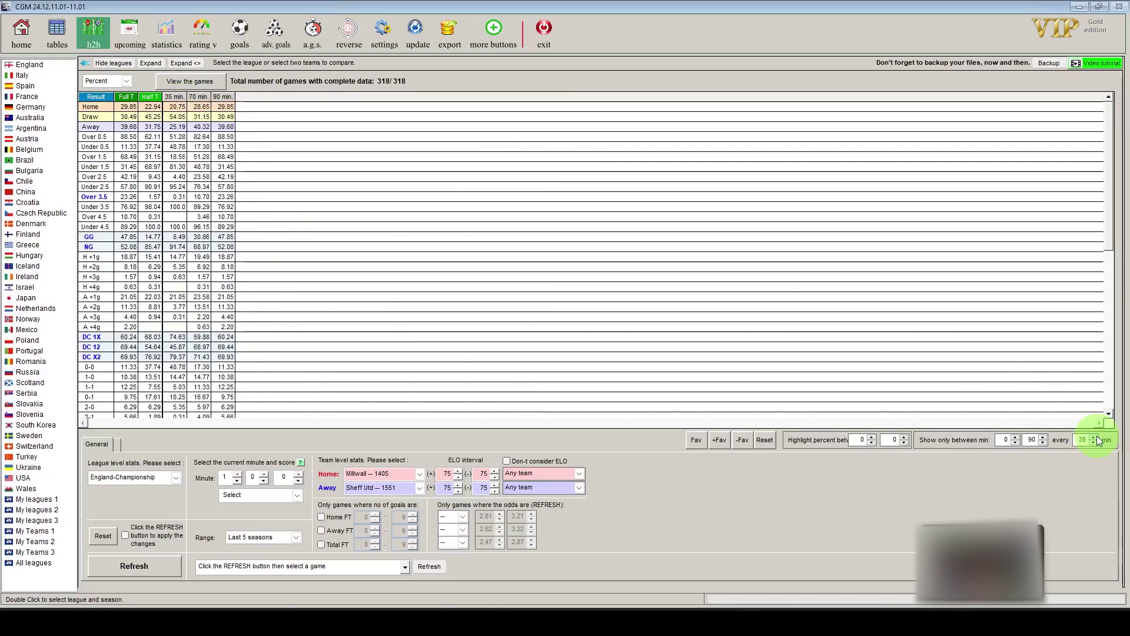
pyautogui.click(1097, 437)
pyautogui.click(1096, 437)
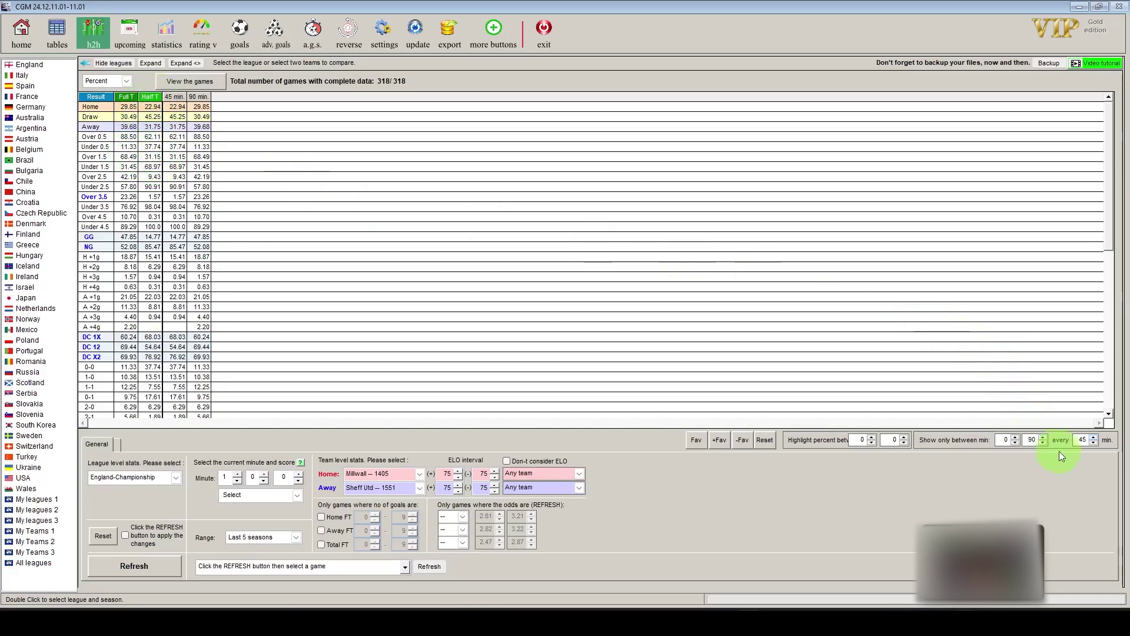
pyautogui.click(1094, 443)
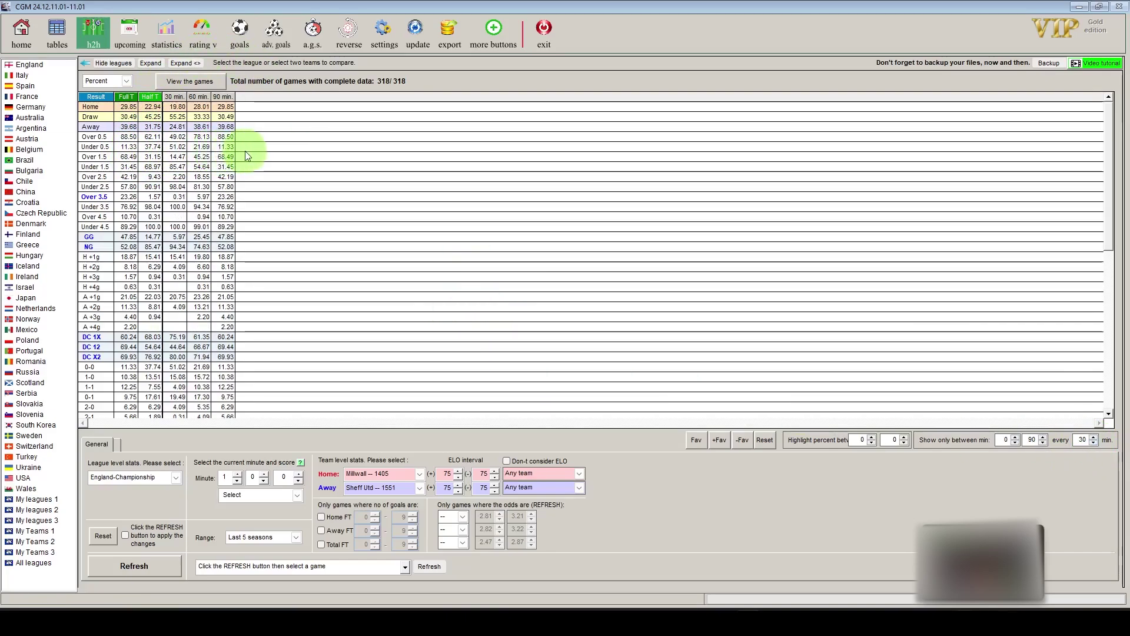
# Lower the column interval to every 5 minutes and highlight percentages from 60 to 100.
pyautogui.click(1093, 443)
pyautogui.click(1092, 443)
pyautogui.click(1093, 443)
pyautogui.click(1093, 443)
pyautogui.click(1092, 443)
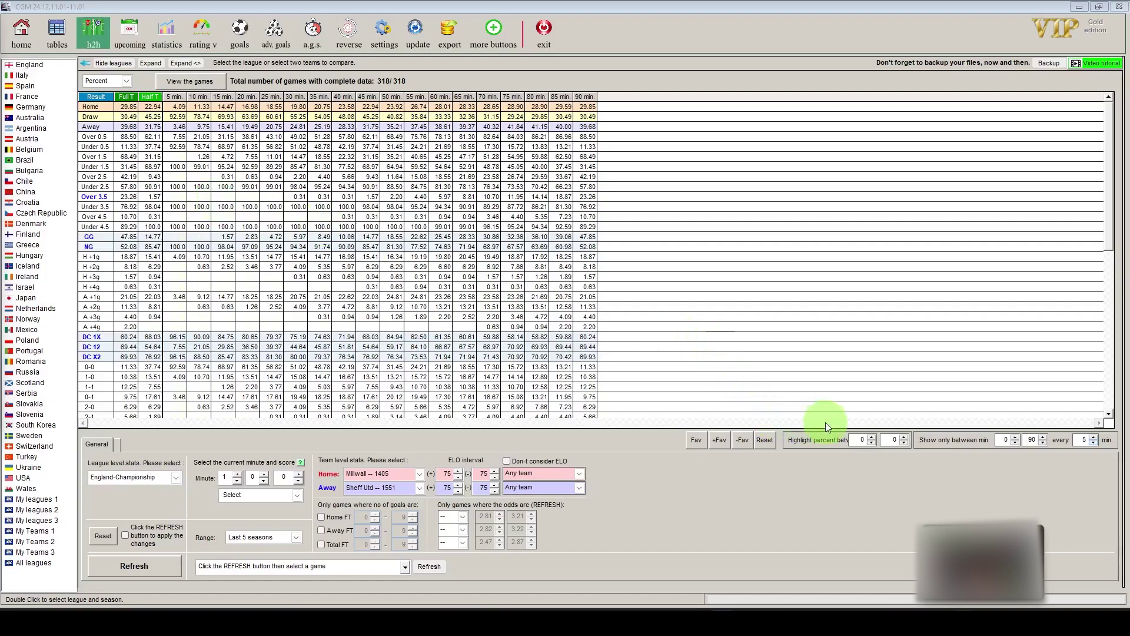
pyautogui.click(894, 439)
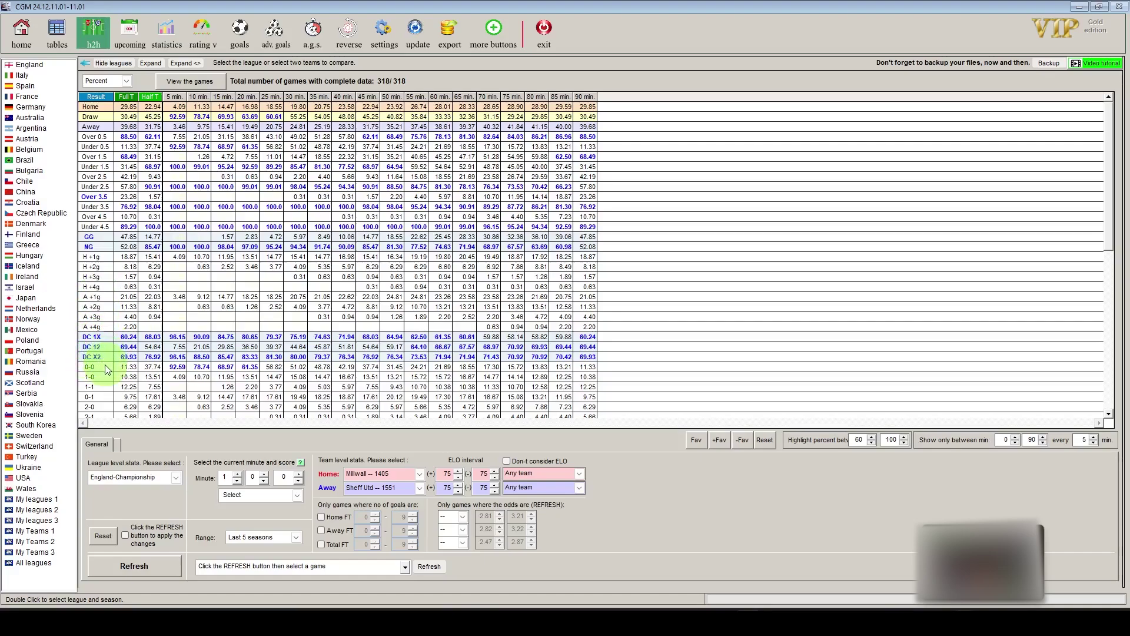
# Scroll down to the last away-score rows of the table, then back to the top.
pyautogui.click(1110, 391)
pyautogui.click(1110, 391)
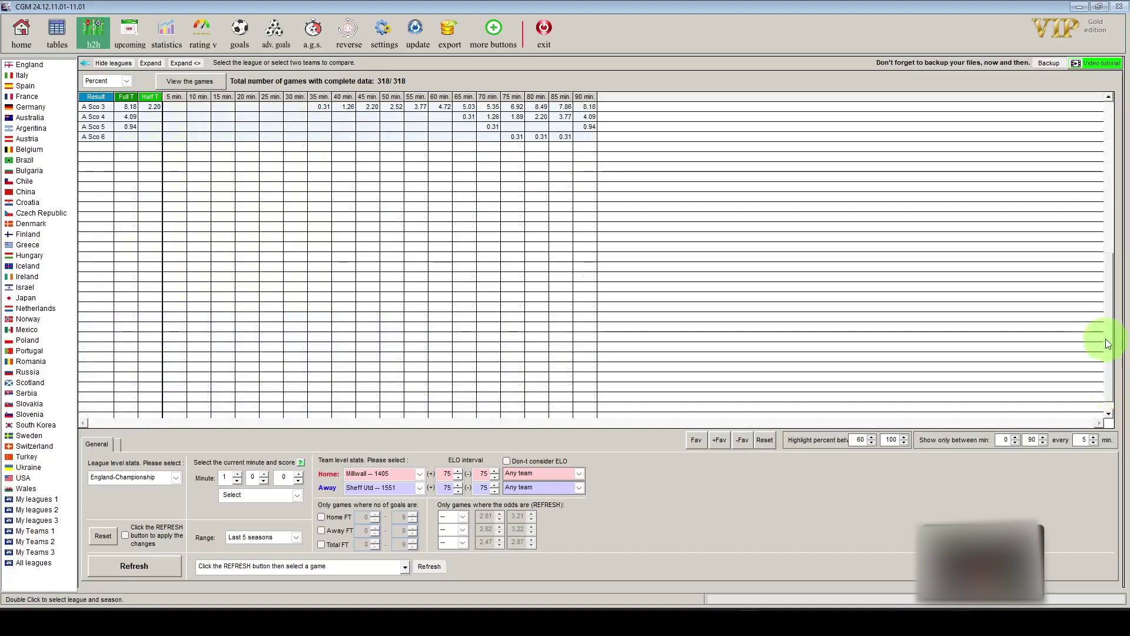
pyautogui.moveTo(1104, 243); pyautogui.dragTo(1103, 139)
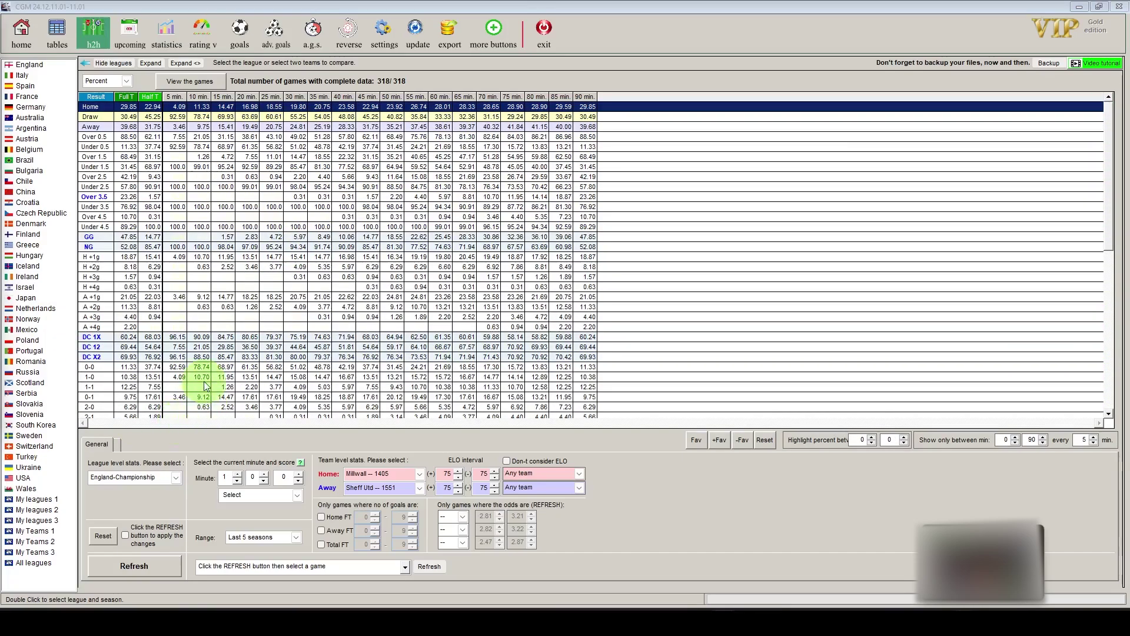
# Change the current match minute and recalculate the statistics.
pyautogui.click(239, 478)
pyautogui.scroll(8, 240, 478)
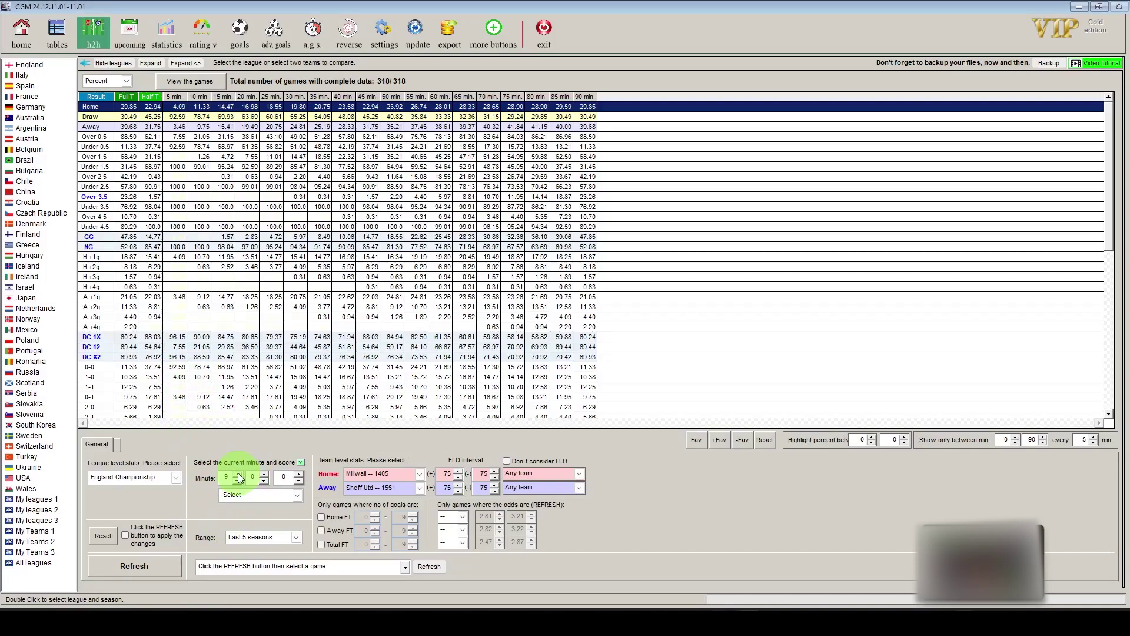
pyautogui.click(139, 571)
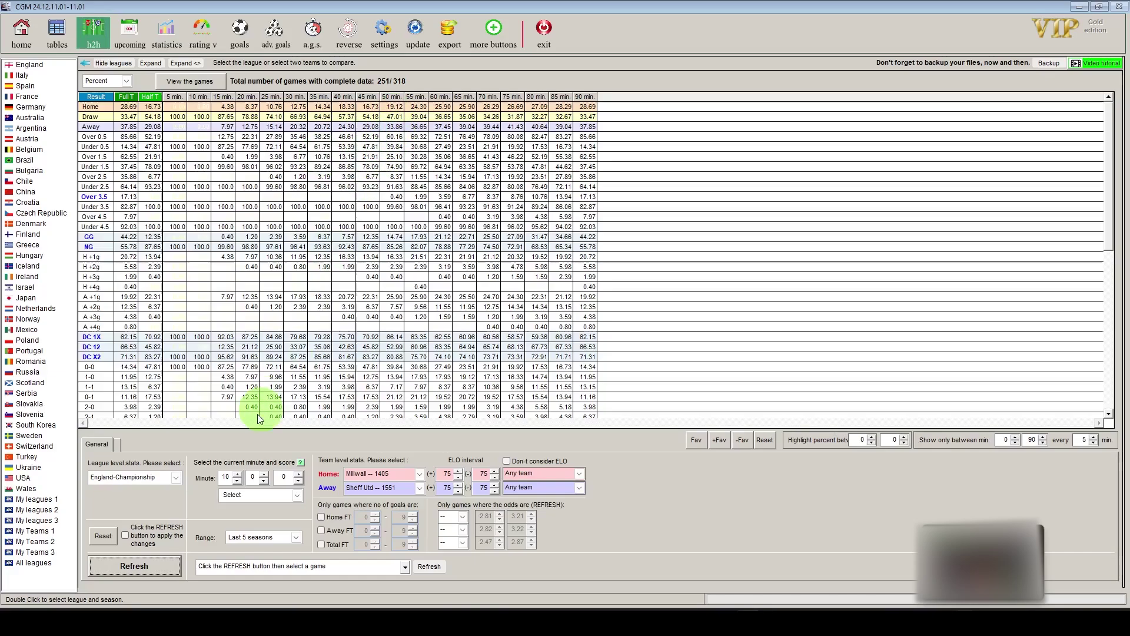
# Set a 1-0 home lead at minute 15 and refresh, leaving 38 of 318 games.
pyautogui.click(265, 474)
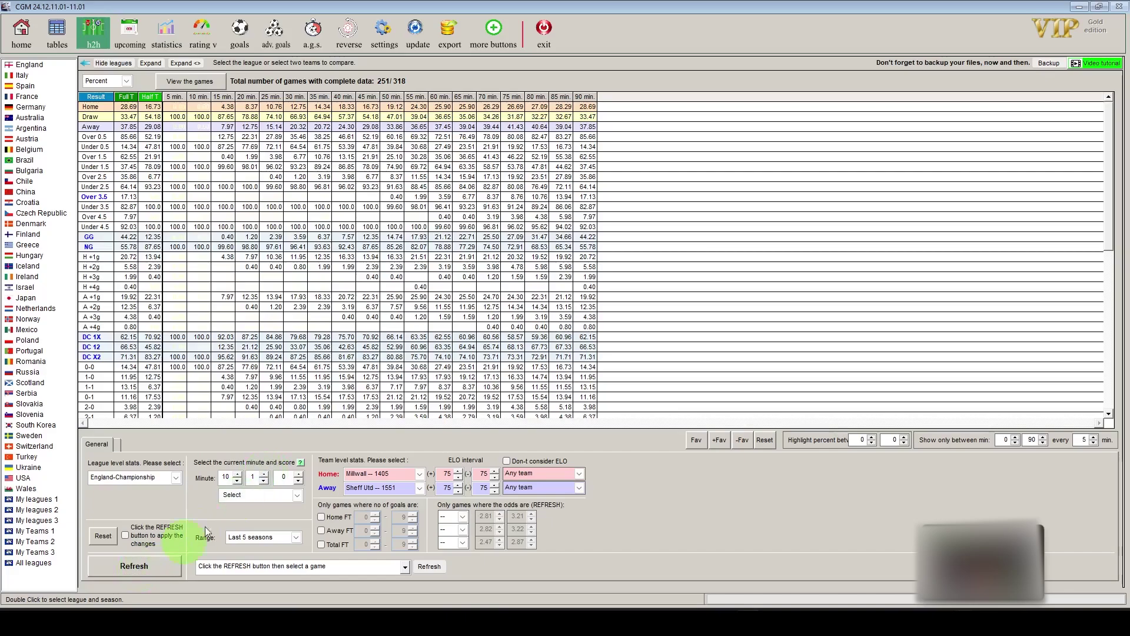
pyautogui.click(238, 474)
pyautogui.click(238, 474)
pyautogui.click(238, 474)
pyautogui.click(238, 474)
pyautogui.click(238, 474)
pyautogui.click(156, 567)
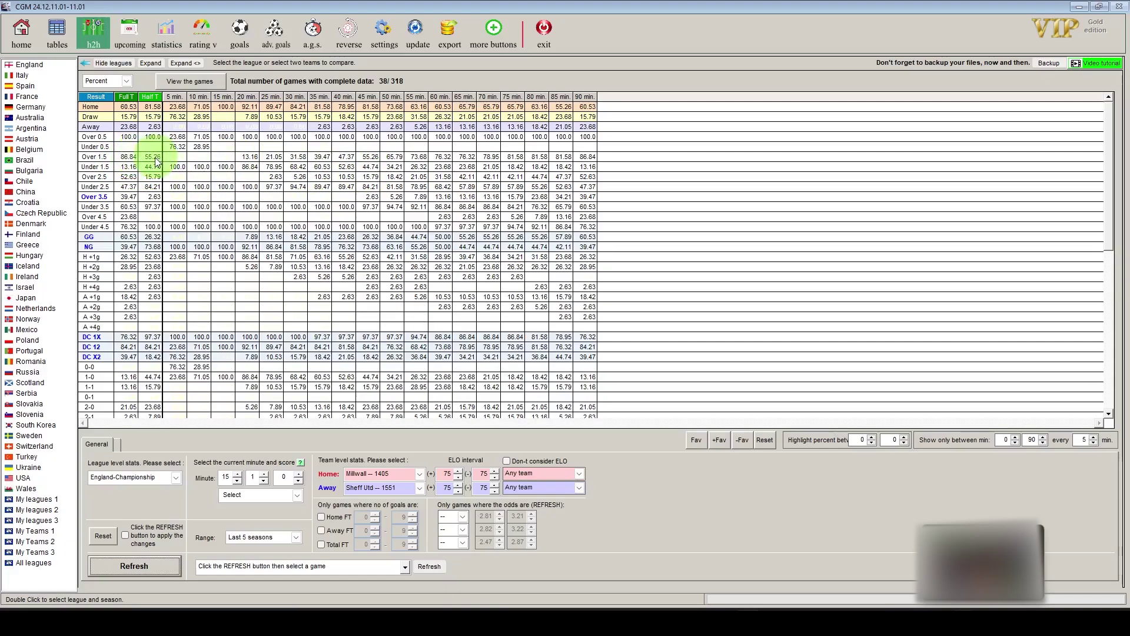
# Reload the game list and load 13:30 Atalanta U23 - Union Clodiense.
pyautogui.click(428, 567)
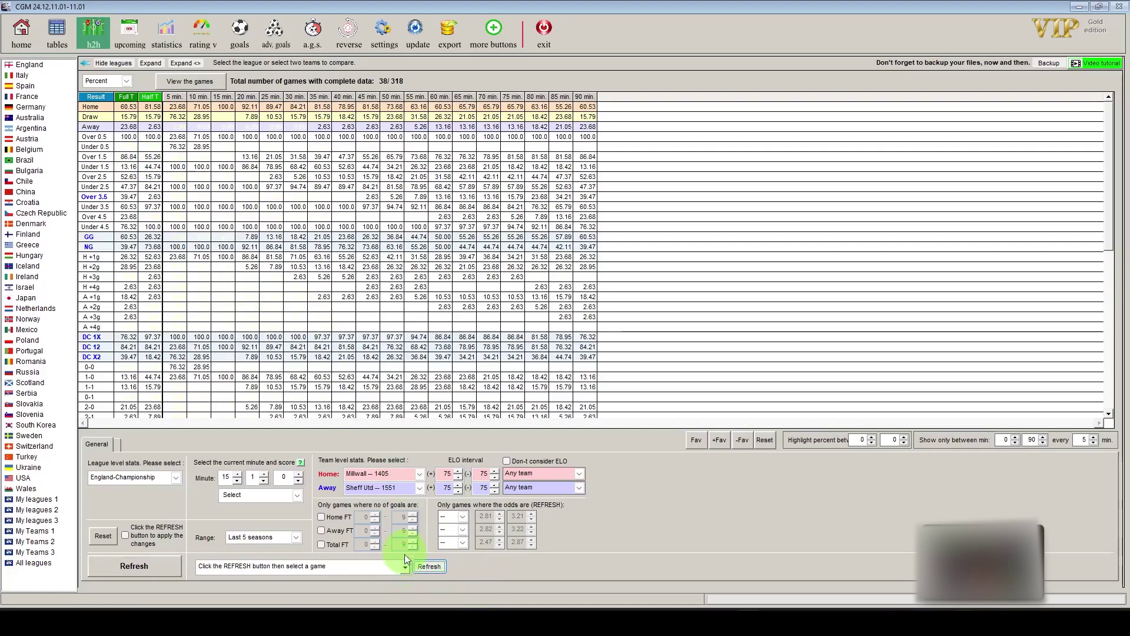
pyautogui.click(405, 566)
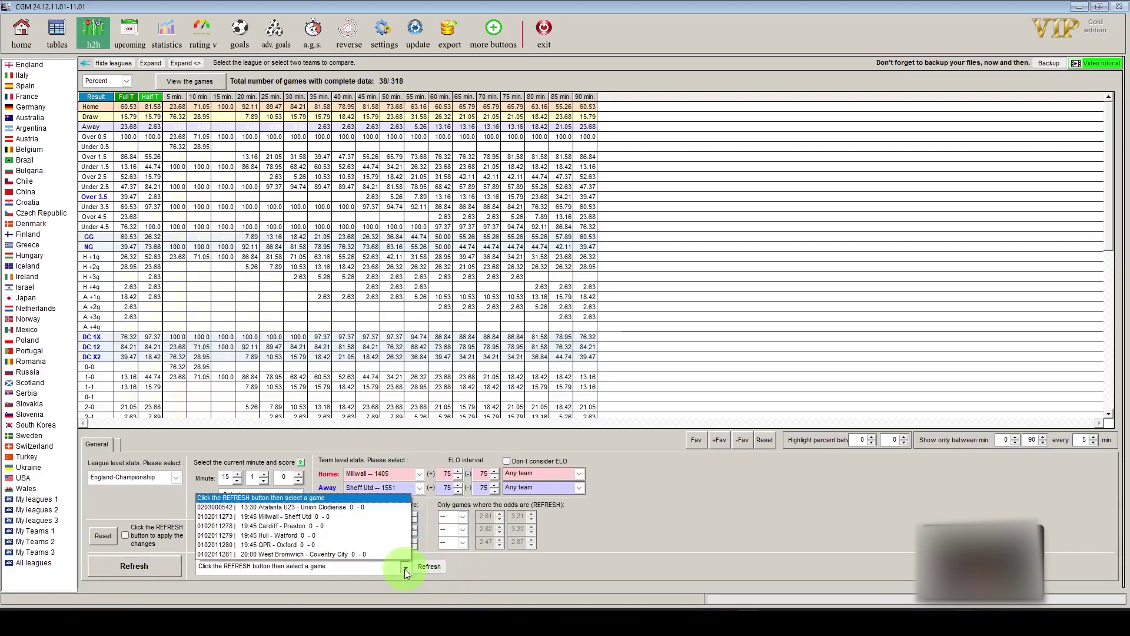
pyautogui.click(296, 508)
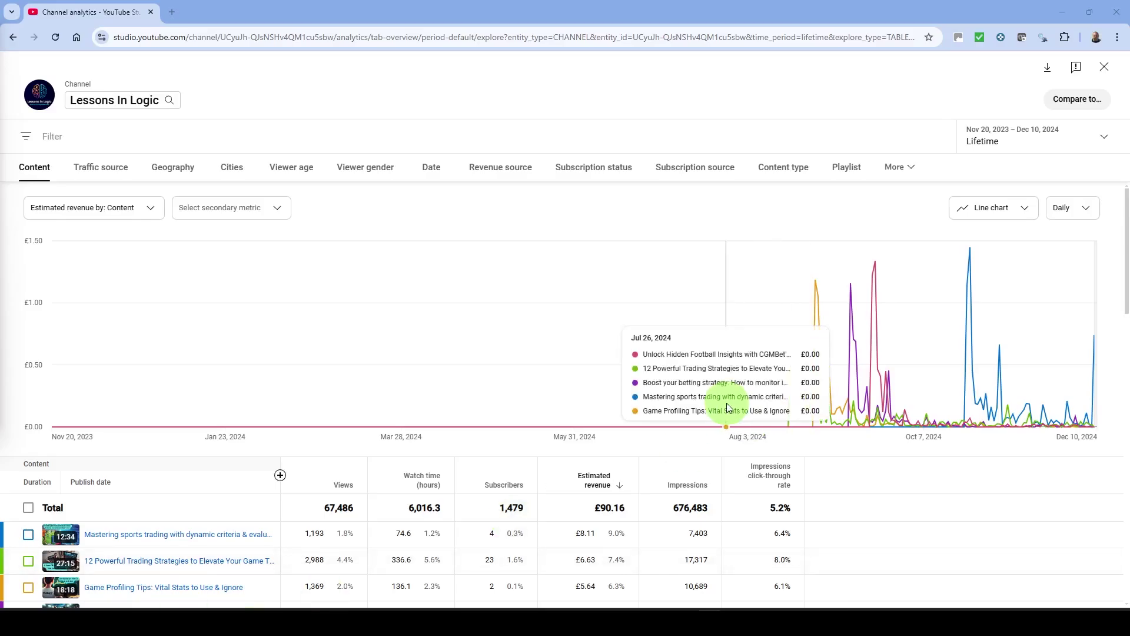
pyautogui.scroll(-1, 718, 388)
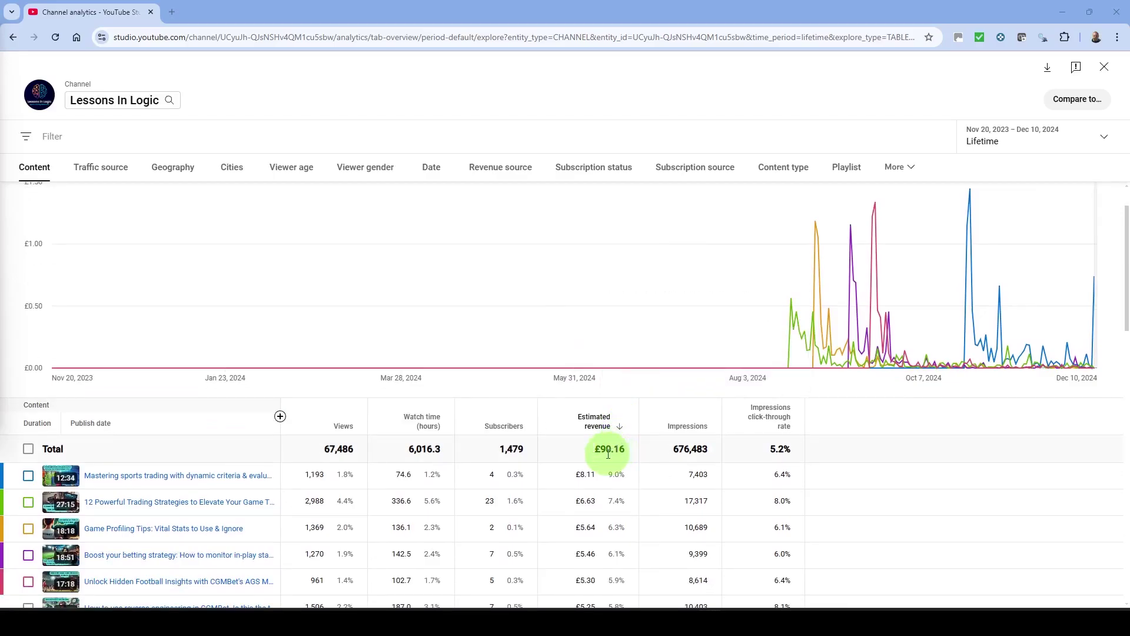
pyautogui.moveTo(788, 363)
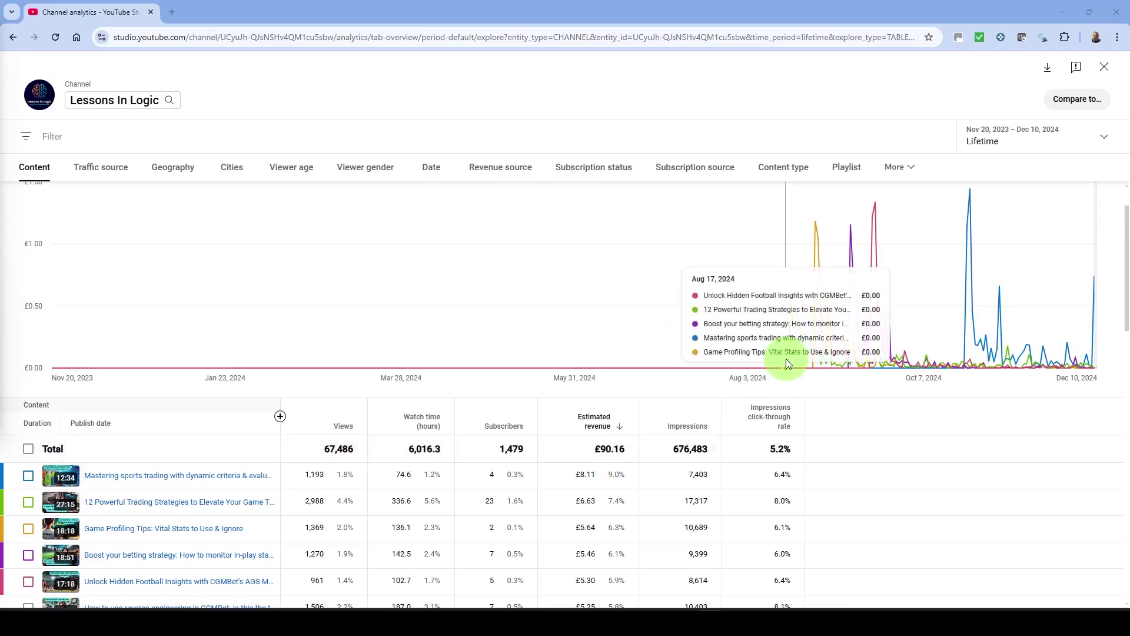